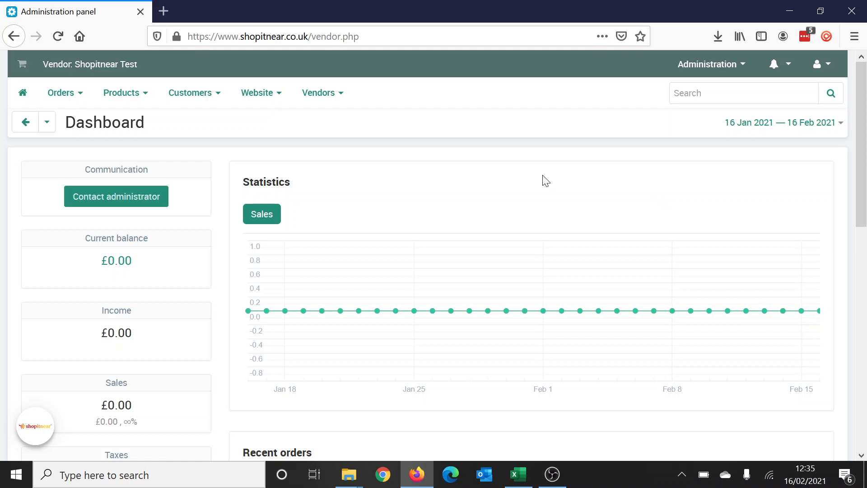
- Open the vendor's product list, select Test product and choose to export the selected product
mouse_move(128, 94)
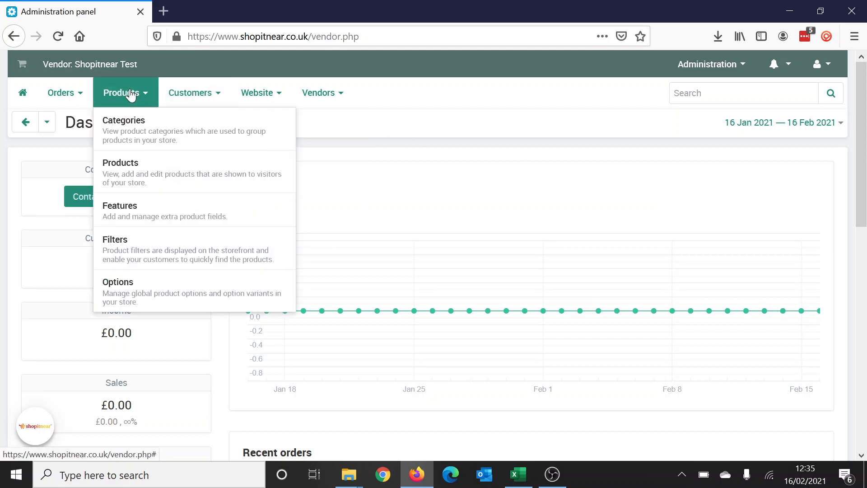
click(126, 175)
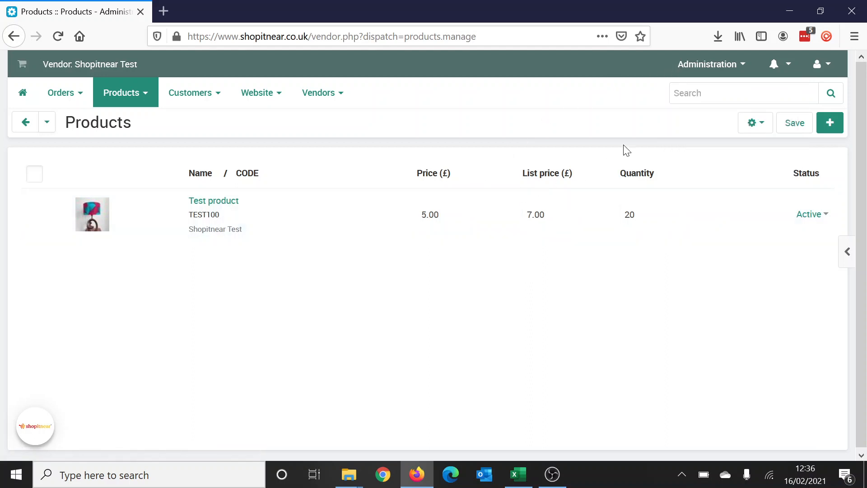
mouse_move(711, 72)
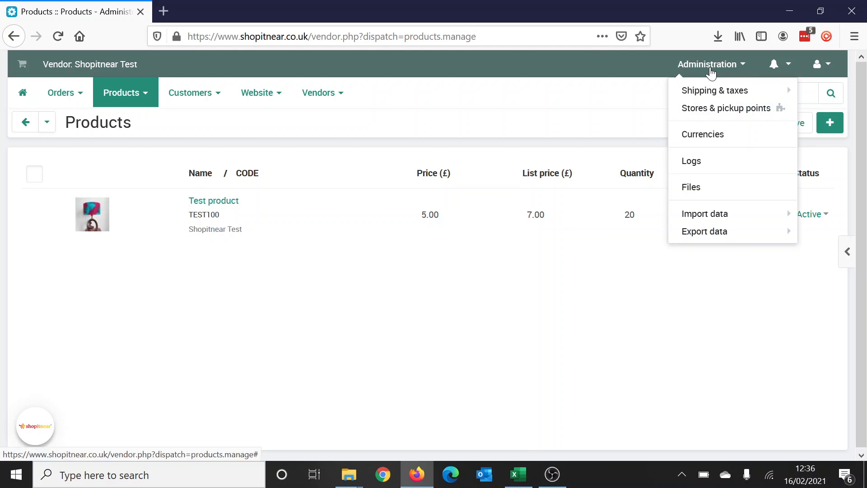
click(361, 209)
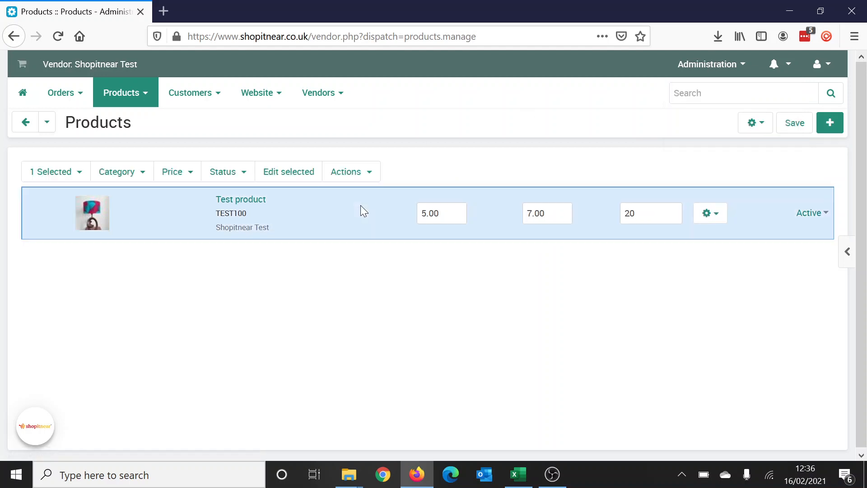
click(374, 181)
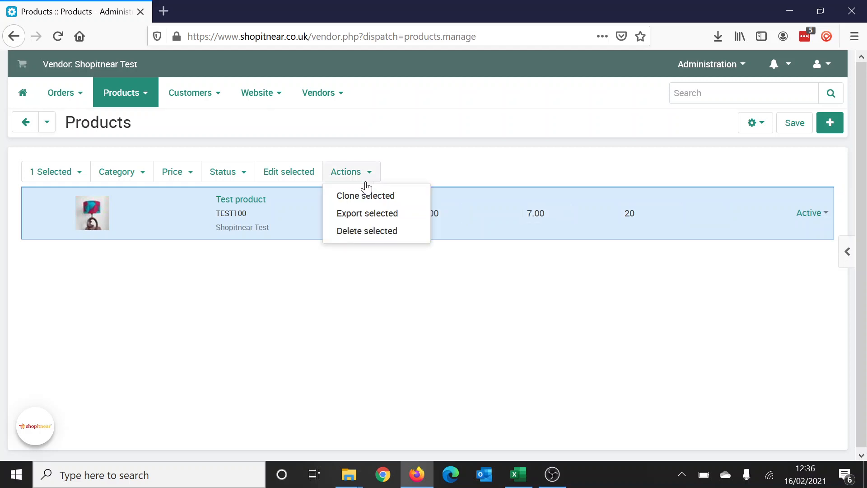
click(349, 216)
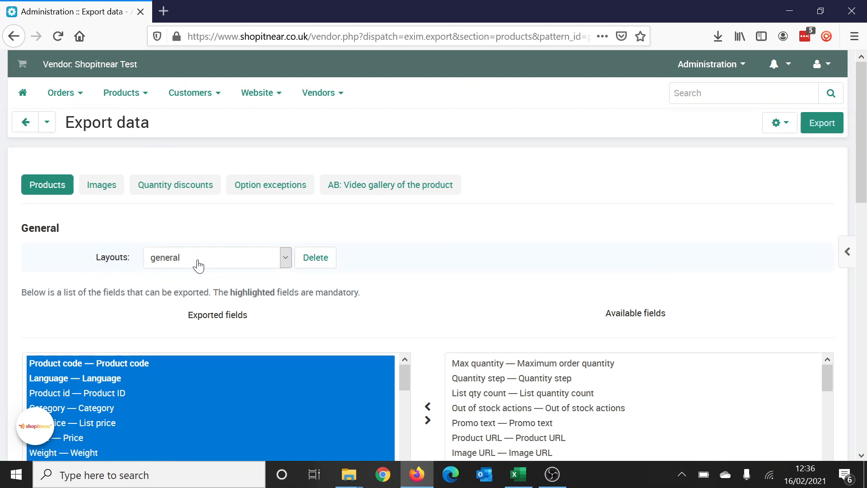
- Export the product data with the general layout to a saved CSV file and open that file in Excel
click(822, 124)
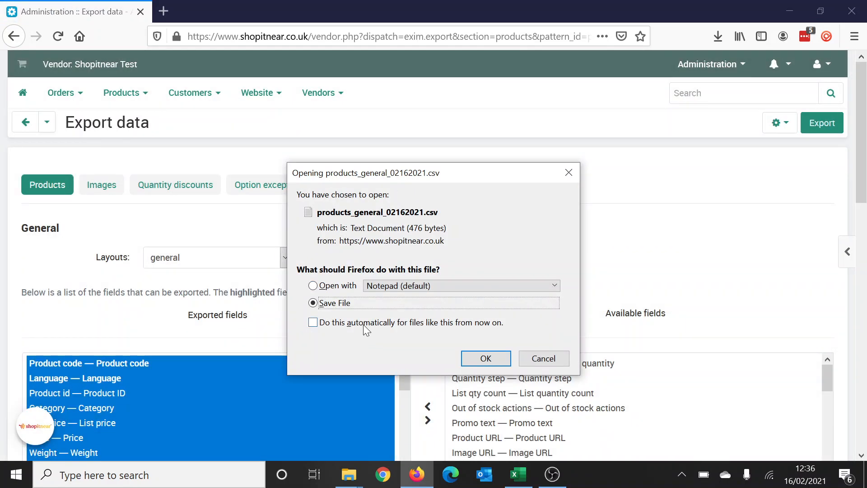
click(496, 357)
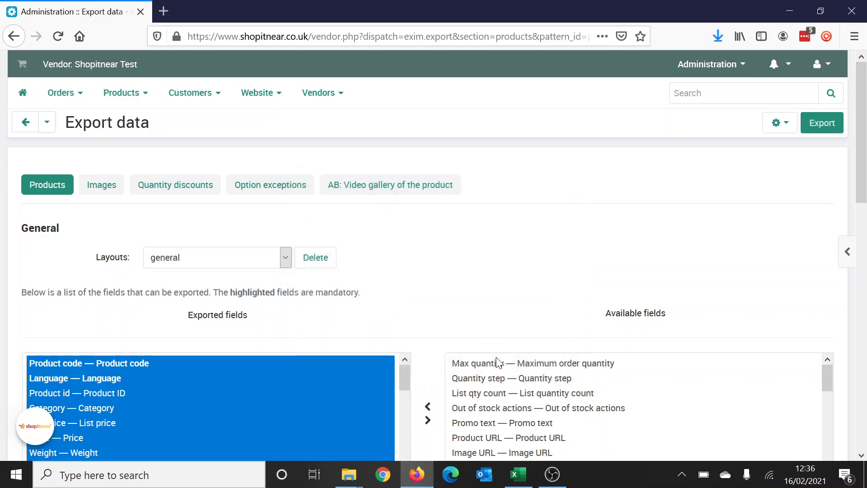
click(716, 39)
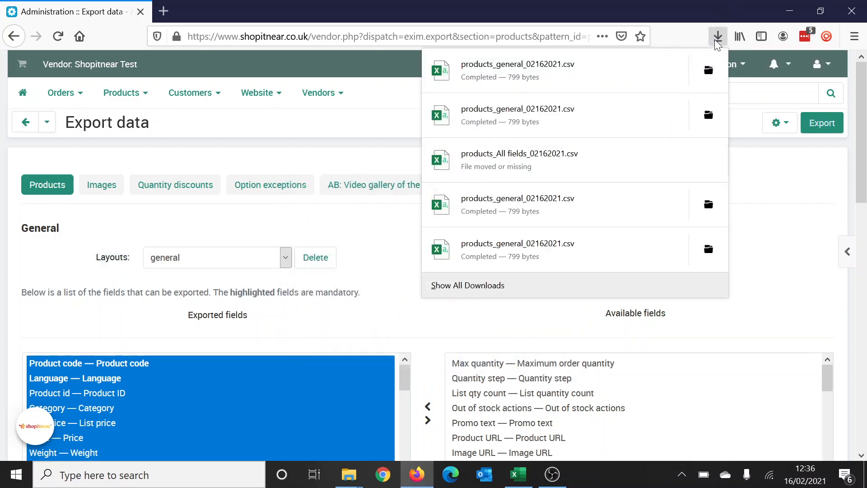
click(599, 78)
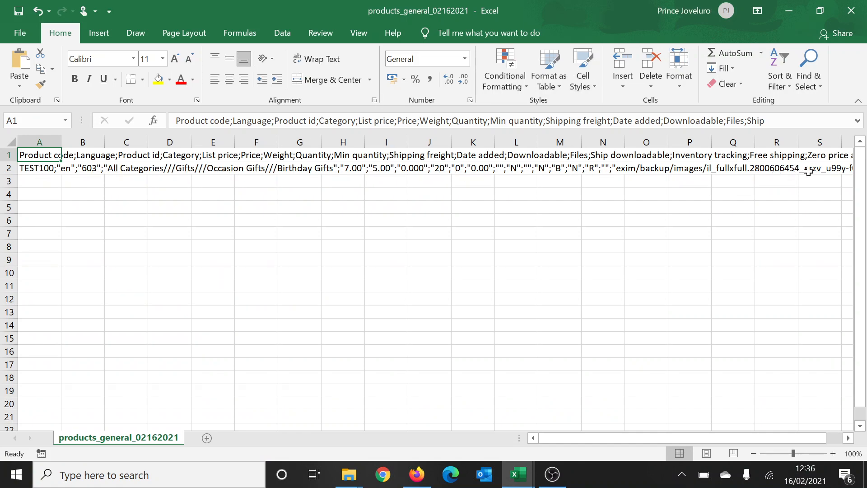
- Split column A into separate columns with Text to Columns, using delimited data, the semicolon delimiter and the General format
click(45, 142)
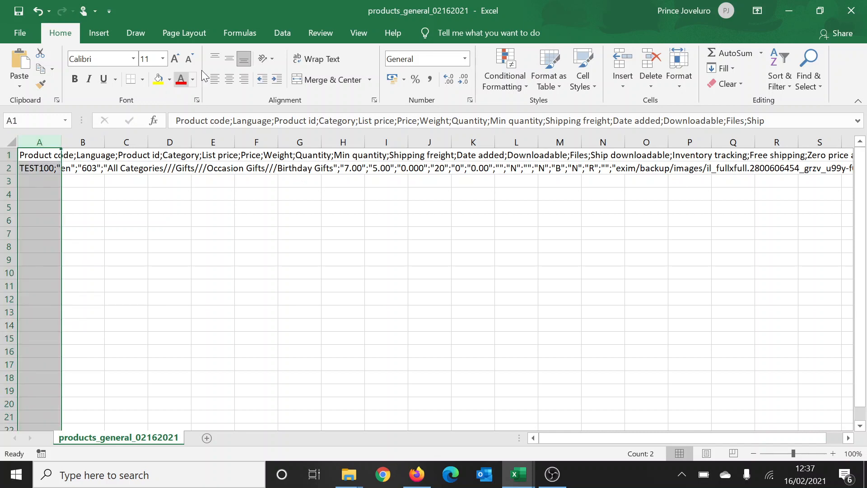
click(278, 33)
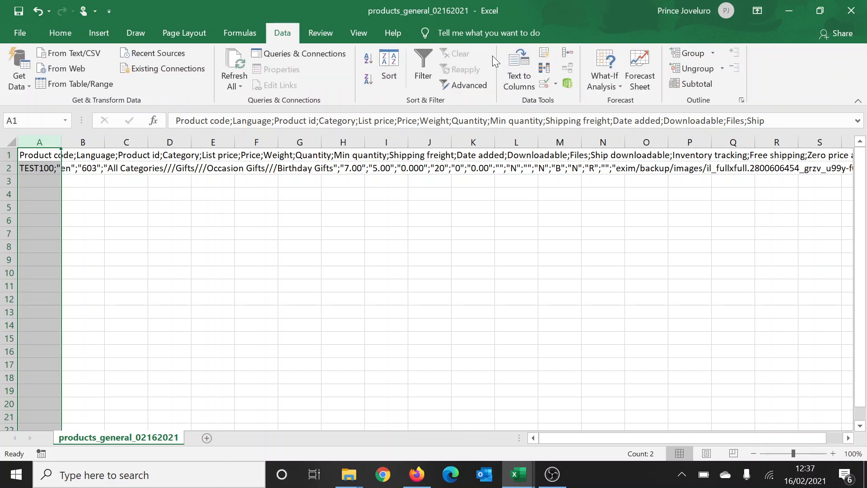
click(519, 73)
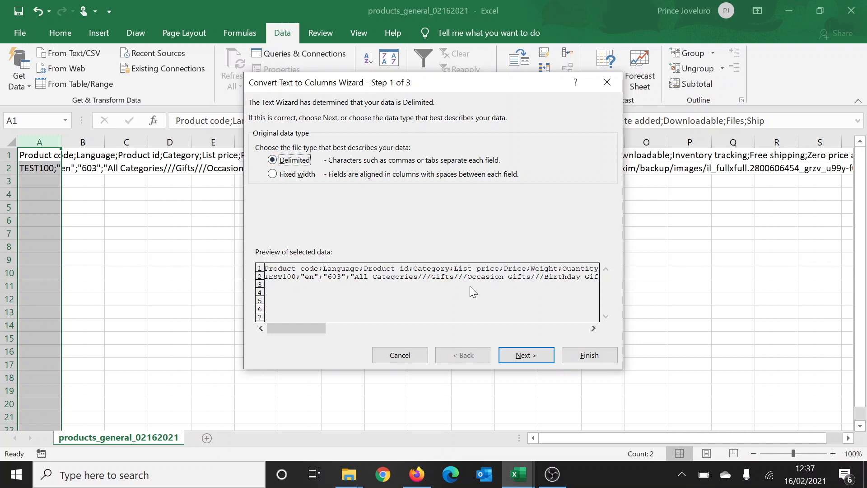
click(510, 355)
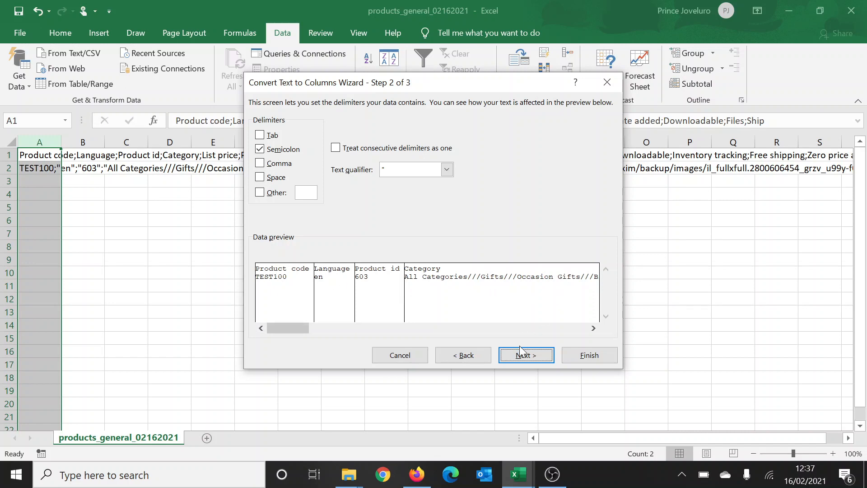
click(524, 357)
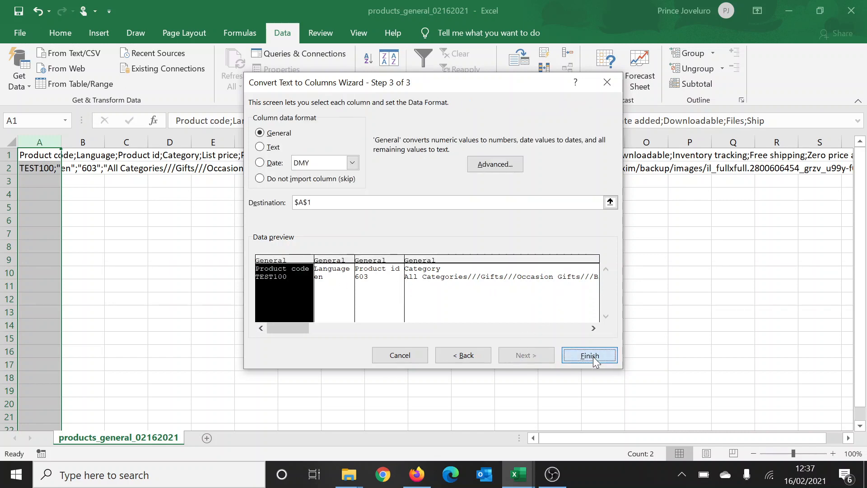
click(589, 355)
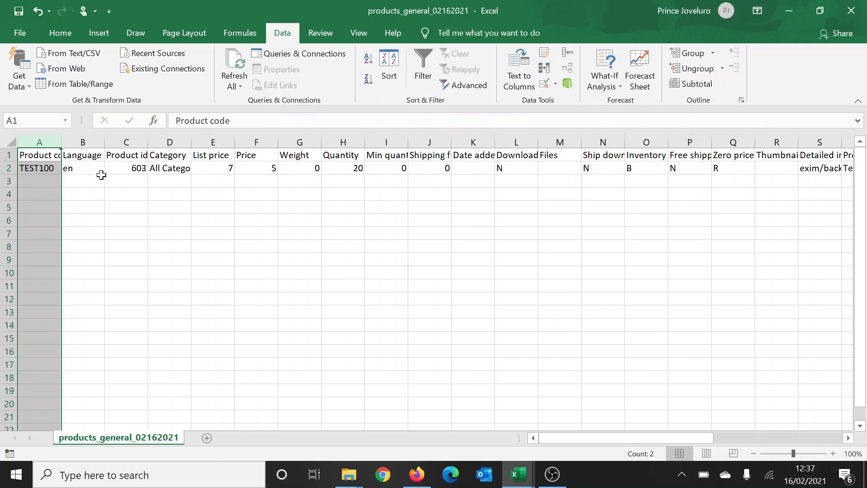
- Widen the Product code column to fit its heading and enter the product code TEST101 in cell A3
click(45, 166)
click(47, 180)
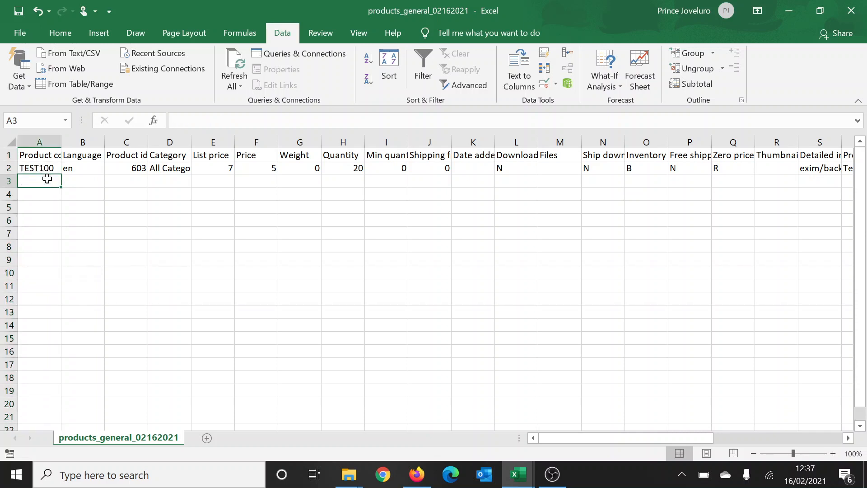
drag(62, 142, 85, 146)
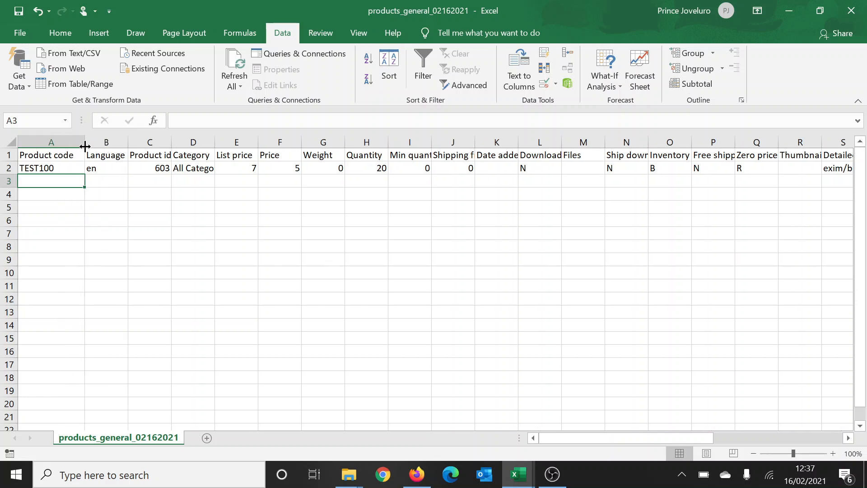
text(TEST101)
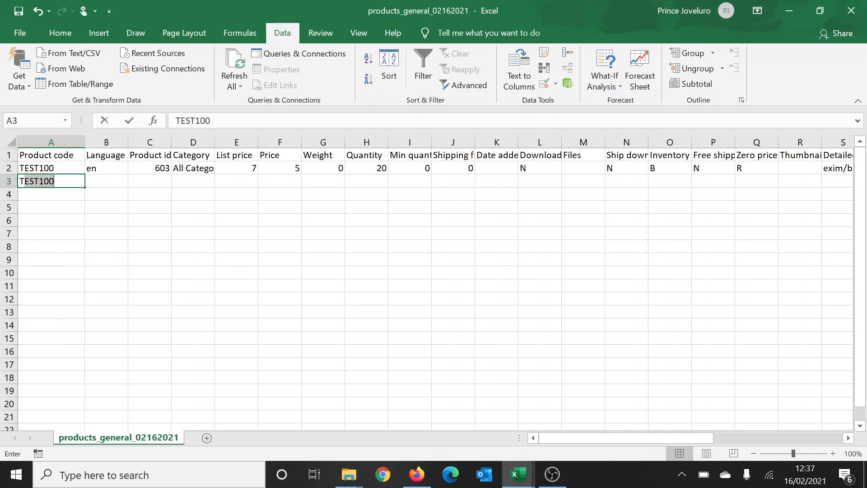
click(117, 181)
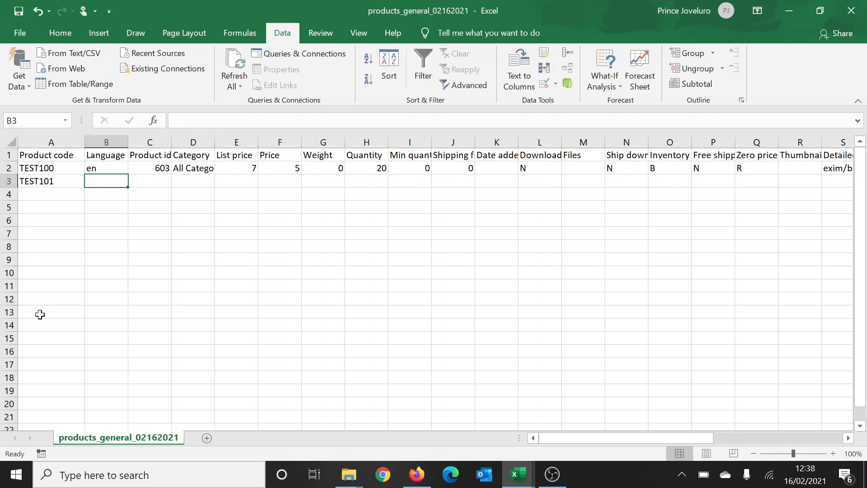
- Set the language of product TEST101 to en in cell B3
click(51, 181)
click(99, 184)
text(en)
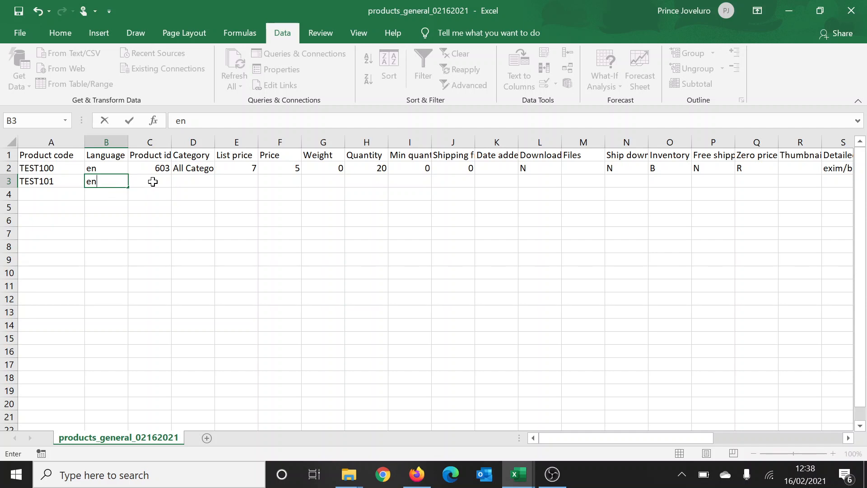
- Widen the Category column and copy the category path "All Categories///Gifts///Occasion Gifts///Birthday Gifts" from D2 into D3
click(201, 180)
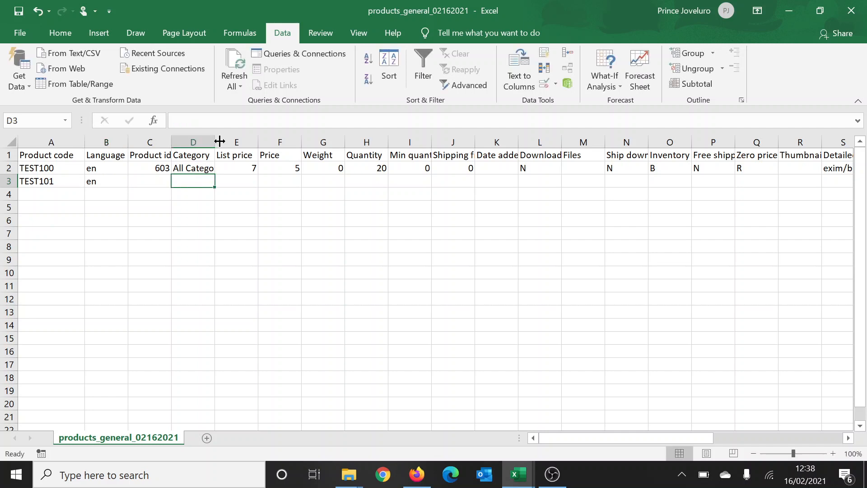
drag(219, 141, 342, 141)
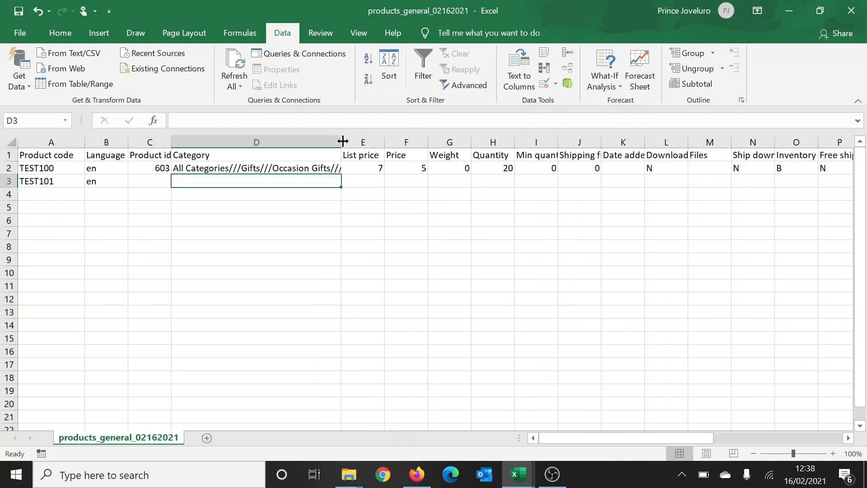
click(249, 169)
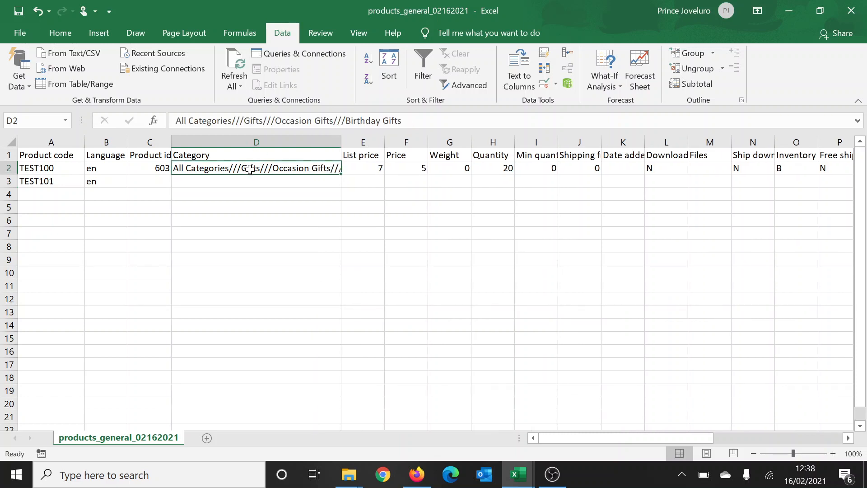
drag(401, 120, 176, 120)
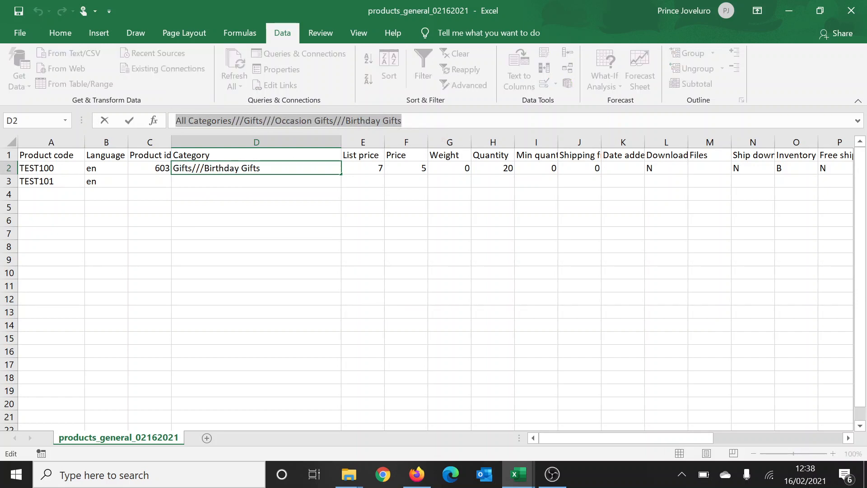
key(ctrl+c)
click(188, 181)
key(ctrl+v)
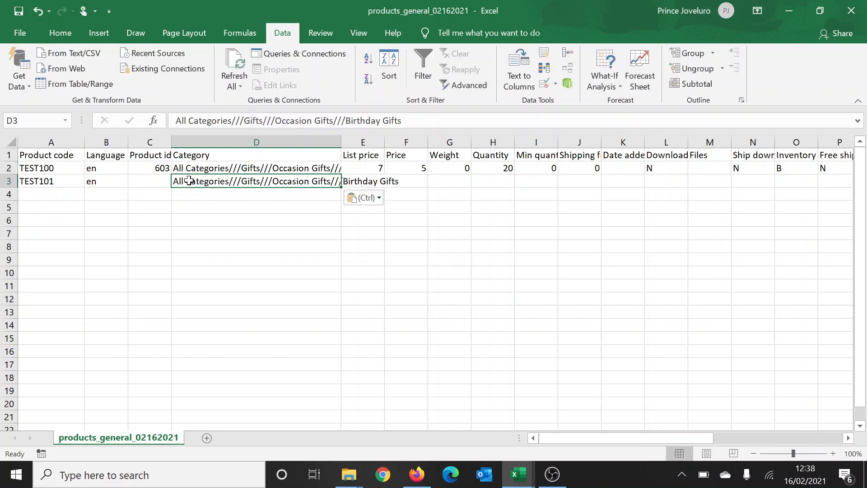
key(F2)
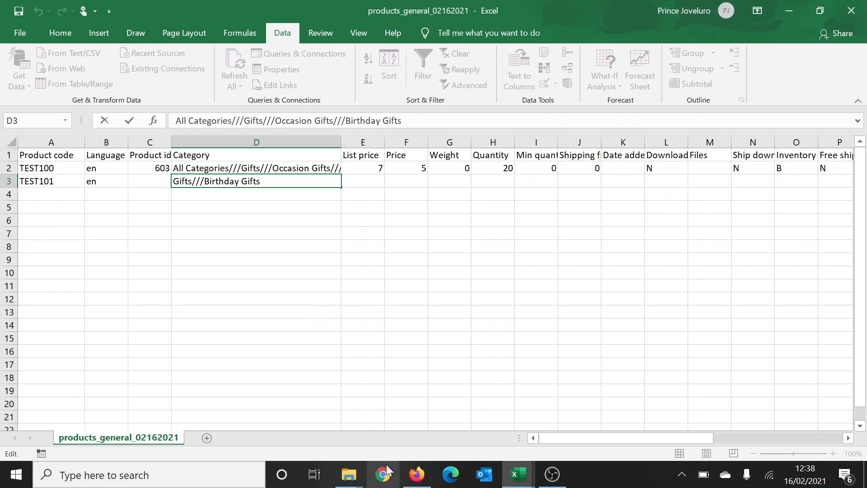
- Switch to the Shopitnear administration in Firefox and examine the subcategories of Gifts under All Categories in the product categories list
click(416, 474)
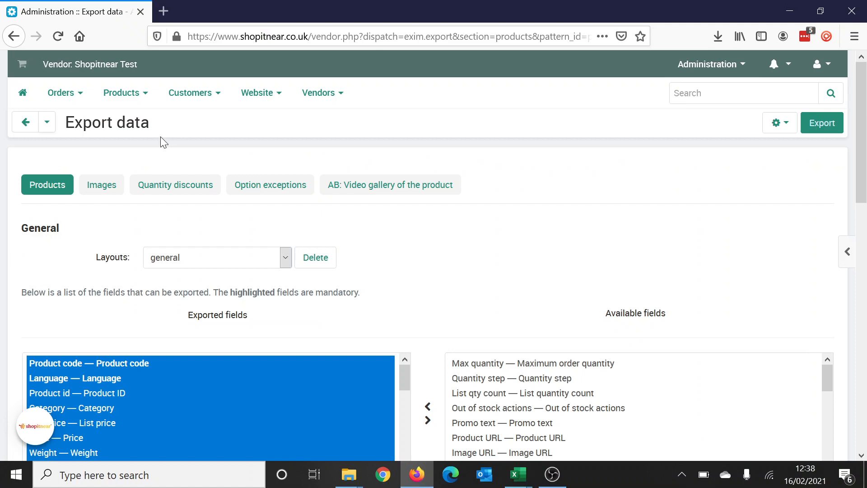
mouse_move(118, 95)
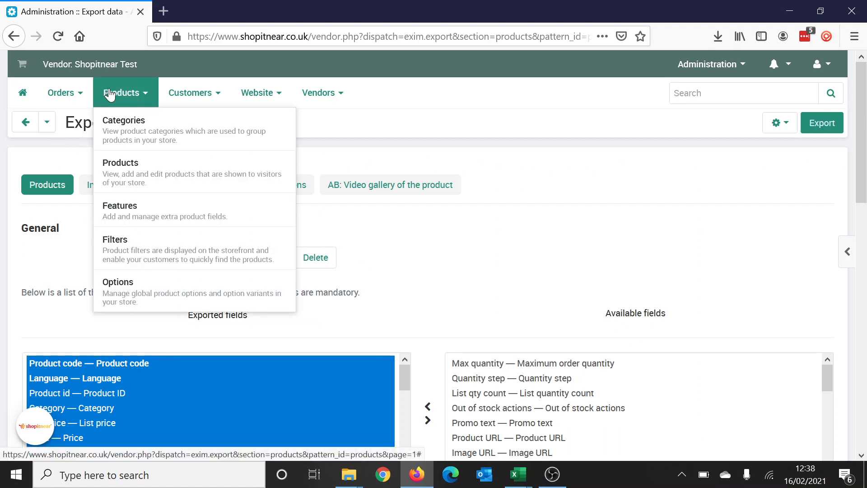
click(118, 130)
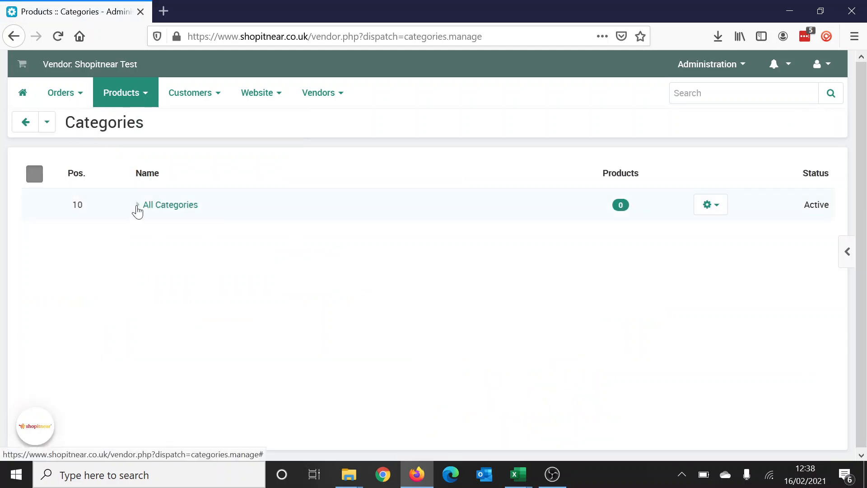
click(138, 210)
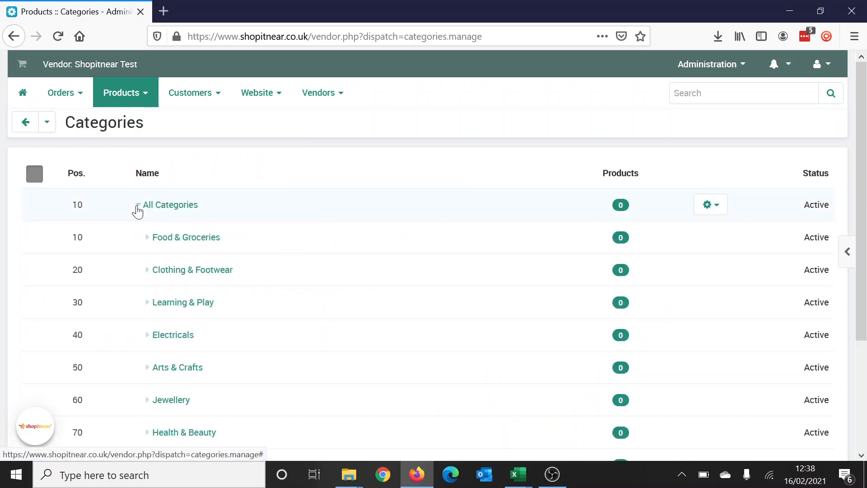
scroll(863, 260, down, 1)
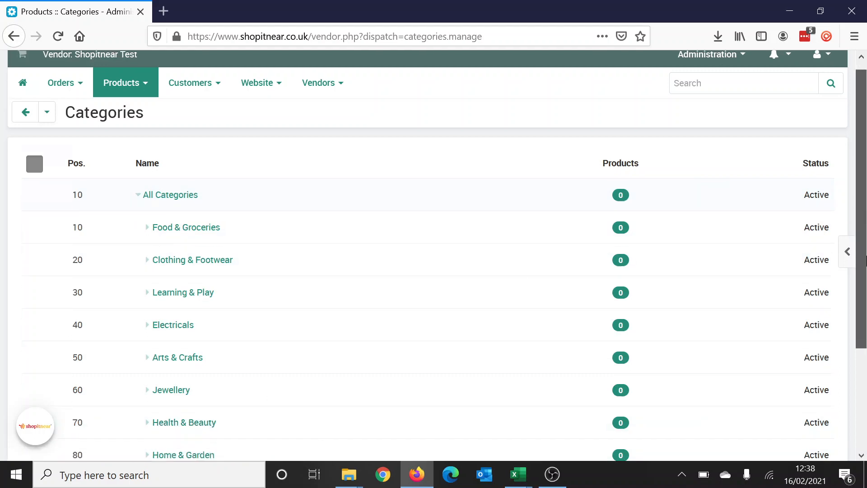
scroll(865, 260, down, 3)
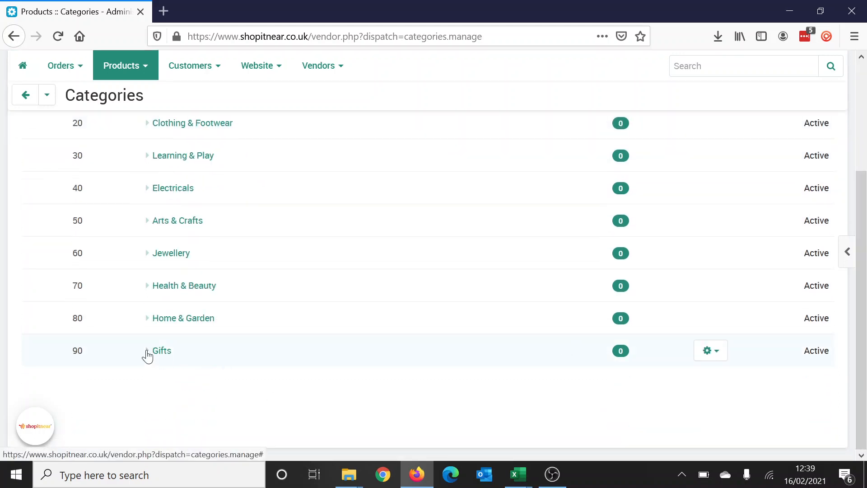
click(147, 351)
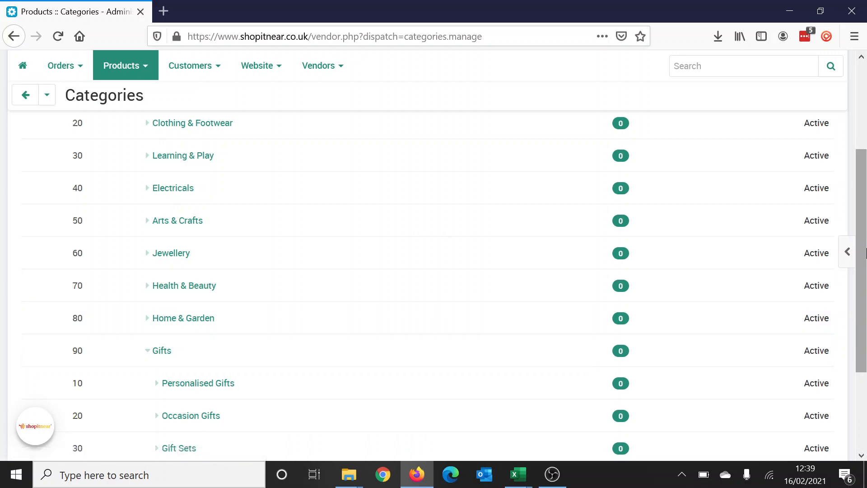
scroll(865, 253, down, 3)
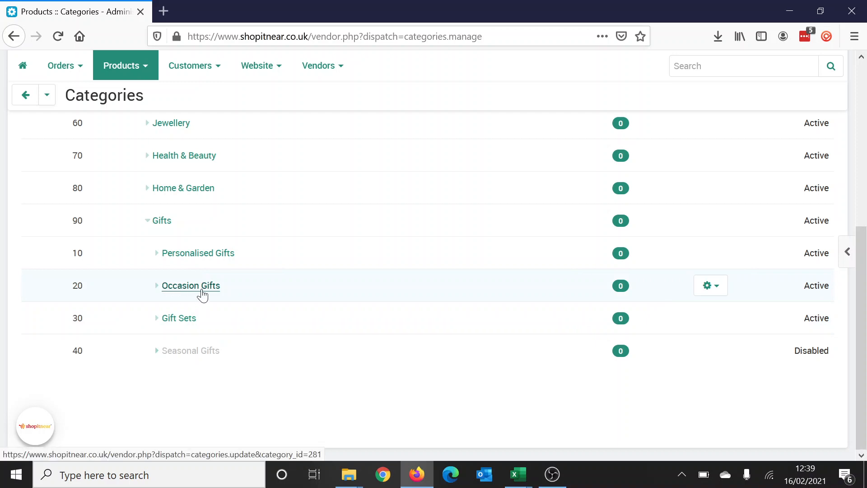
- Return to the products_general_02162021 workbook in Excel and shorten the category path in D3 to "All Categories///Gifts///Occasion Gifts"
mouse_move(524, 482)
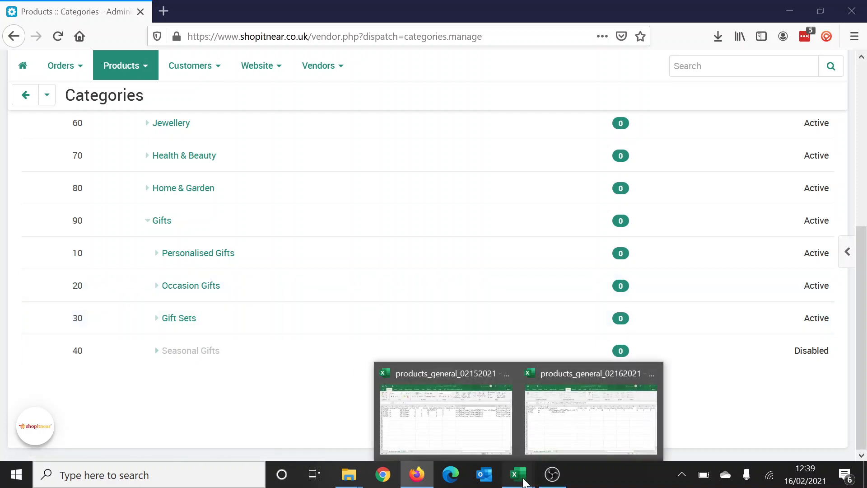
click(593, 441)
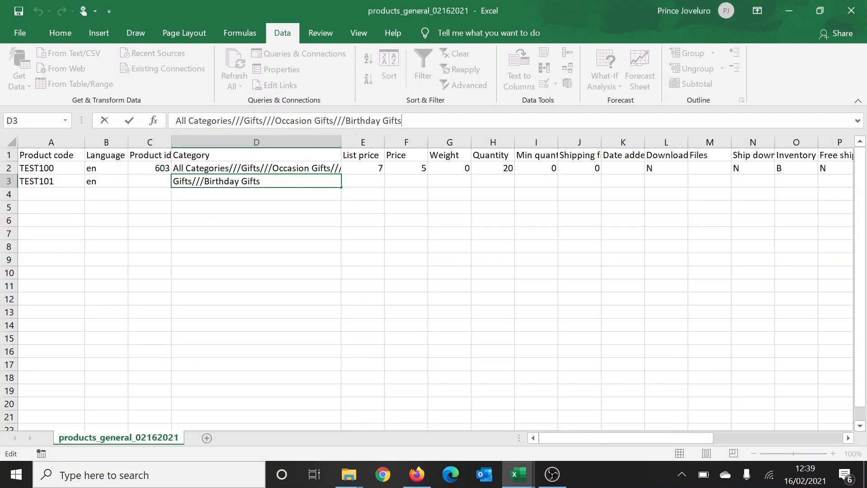
key(BackSpace)
key(BackSpace)
key(BackSpace)
key(BackSpace)
key(BackSpace)
key(BackSpace)
key(BackSpace)
key(BackSpace)
key(BackSpace)
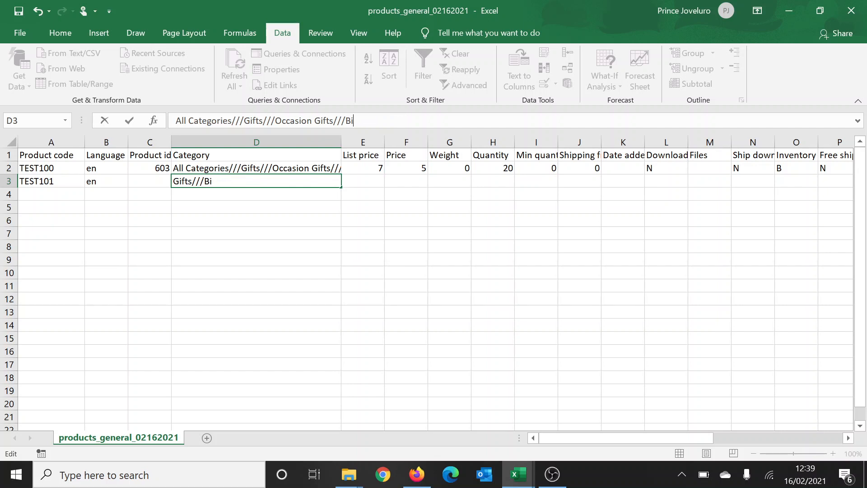
key(BackSpace)
key(BackSpace)
key(BackSpace)
key(BackSpace)
key(BackSpace)
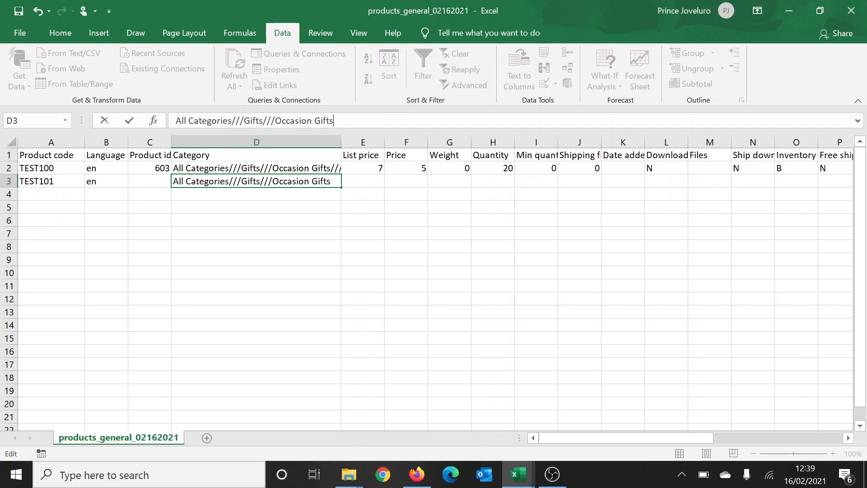
- Set both the list price in E3 and the price in F3 of product TEST101 to 10
click(365, 186)
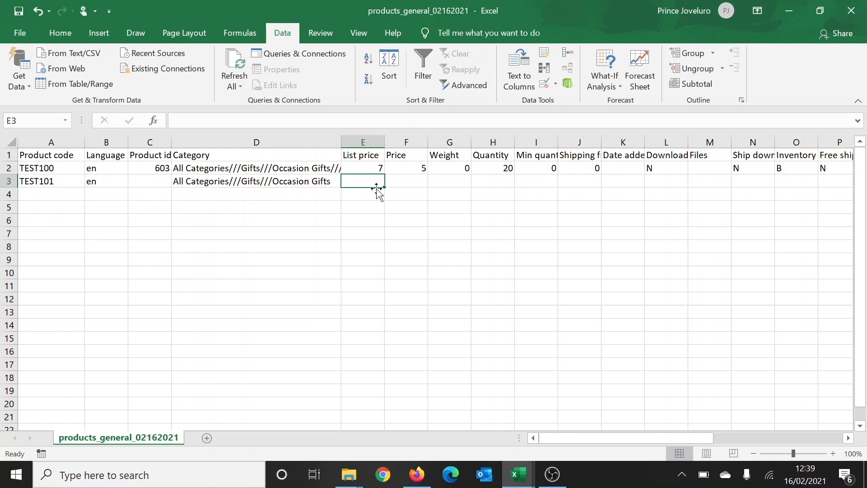
text(10)
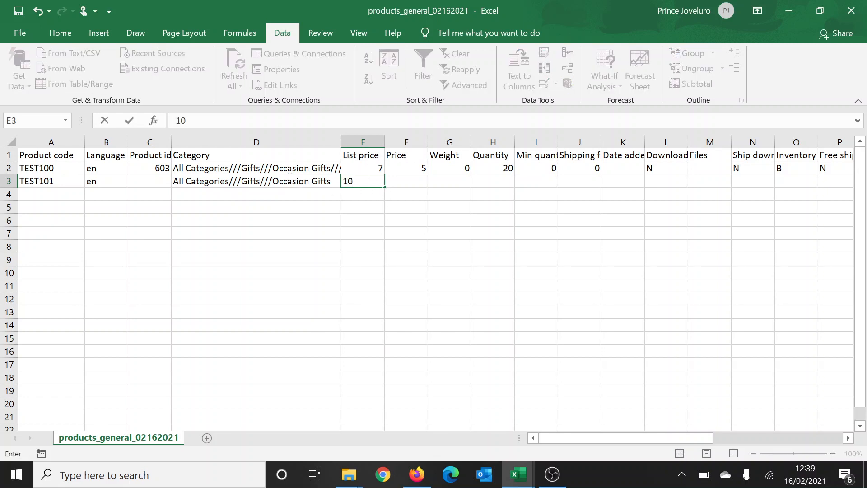
key(Tab)
text(10)
key(Tab)
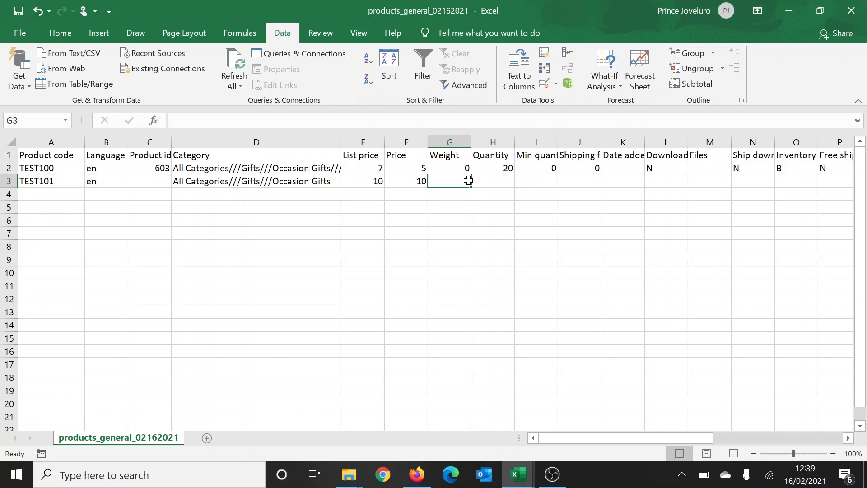
- Set the weight of product TEST101 to 0 in G3 and its quantity to 10 in H3
text(0)
key(Tab)
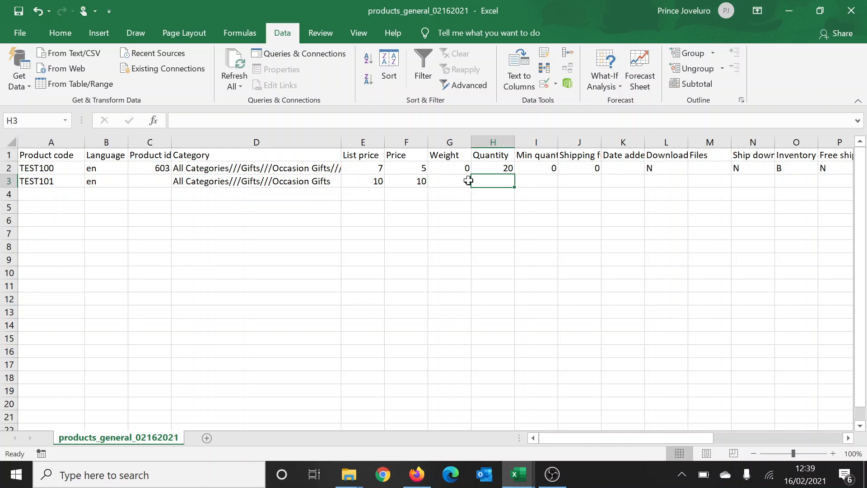
text(10)
key(Tab)
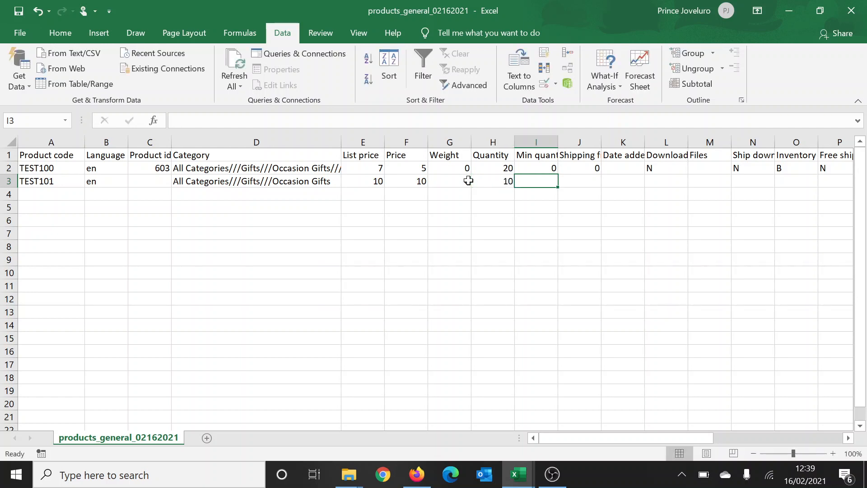
- Clear the Min quantity and Shipping freight values in row 2, and delete the Min quantity, Shipping freight and Date added columns
click(540, 167)
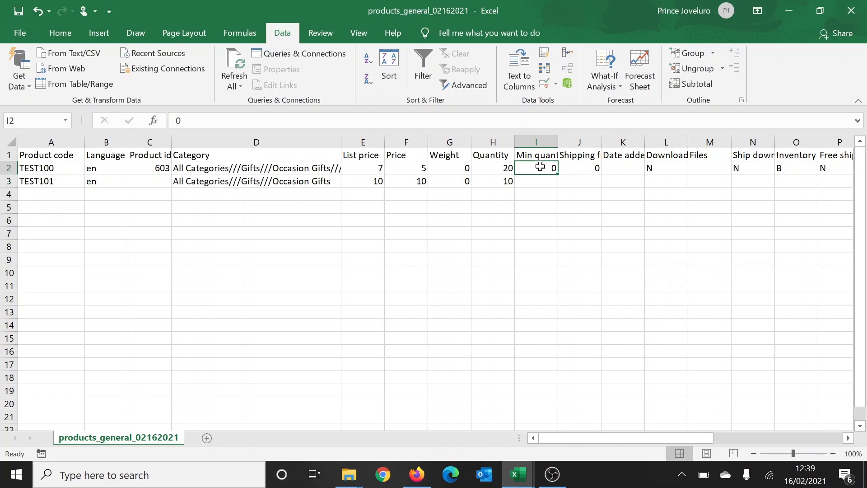
click(578, 168)
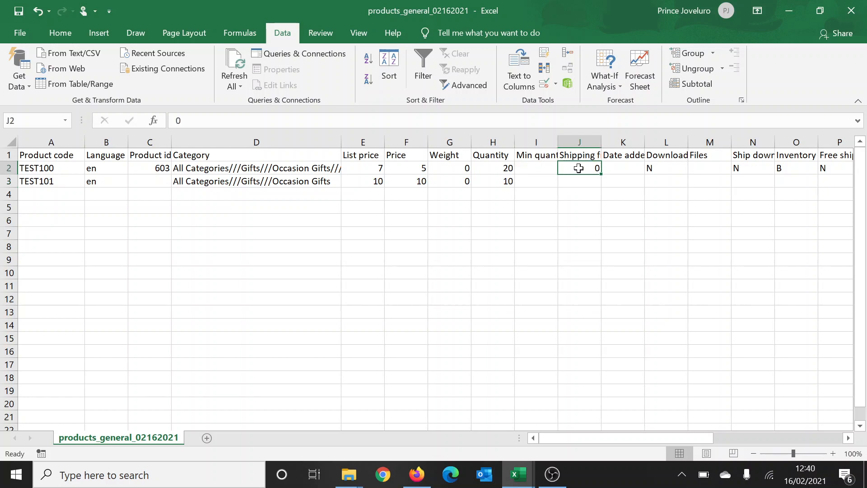
click(542, 143)
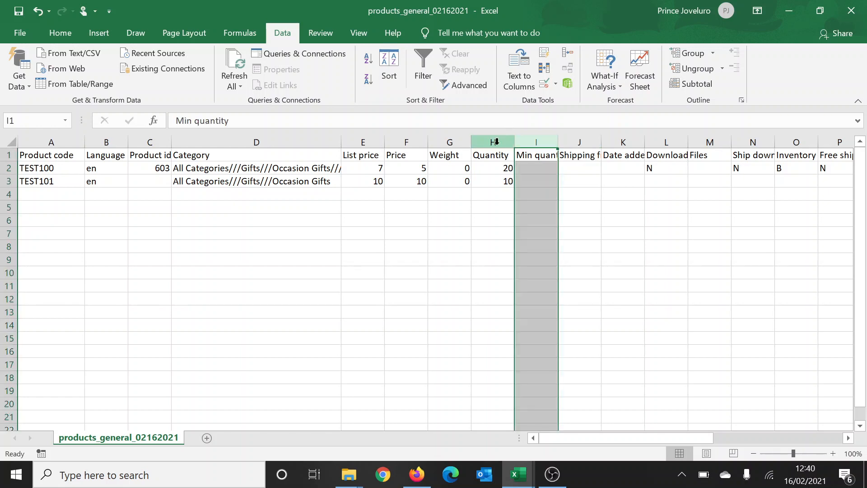
right_click(543, 186)
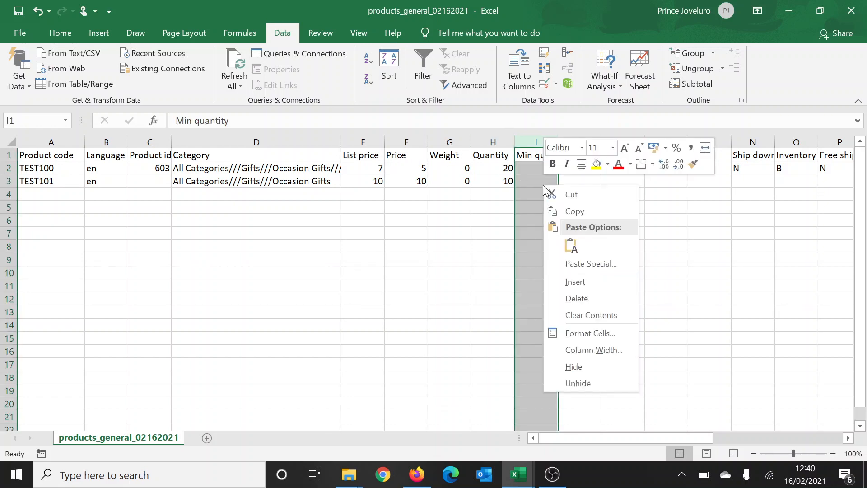
click(570, 299)
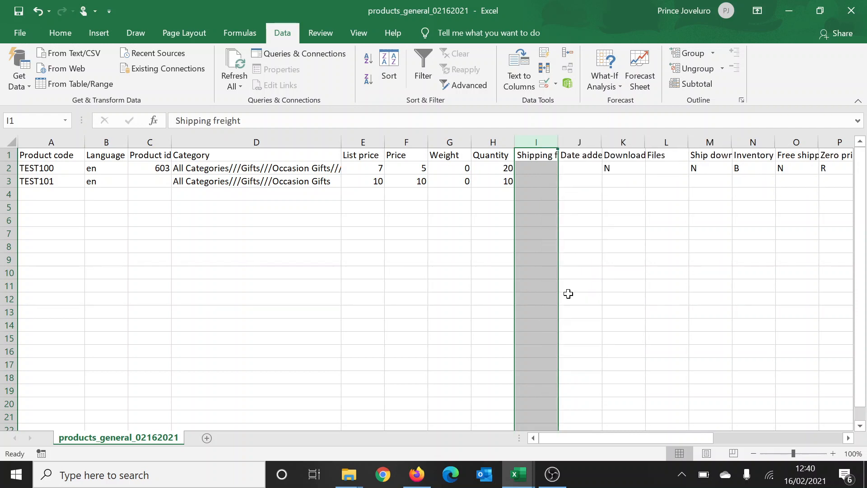
right_click(543, 156)
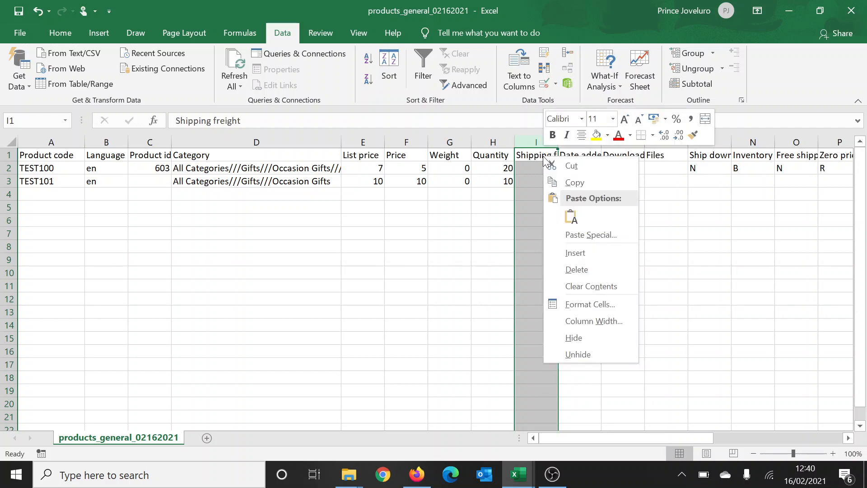
click(567, 274)
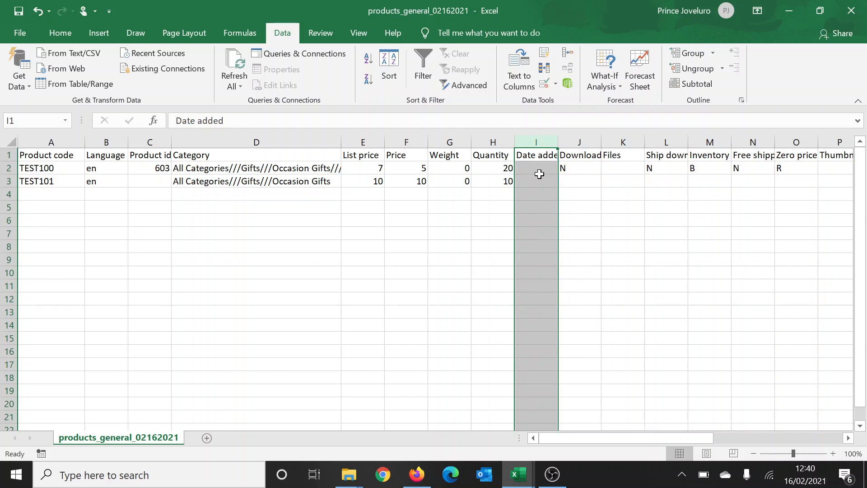
right_click(539, 174)
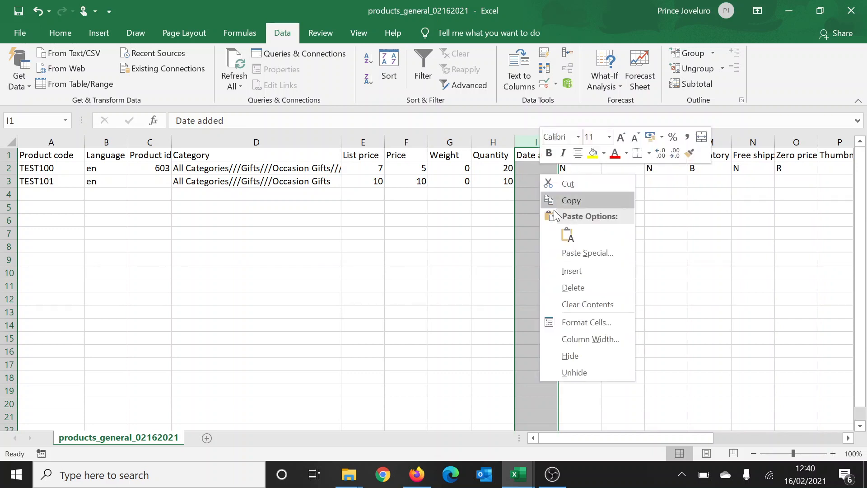
click(563, 288)
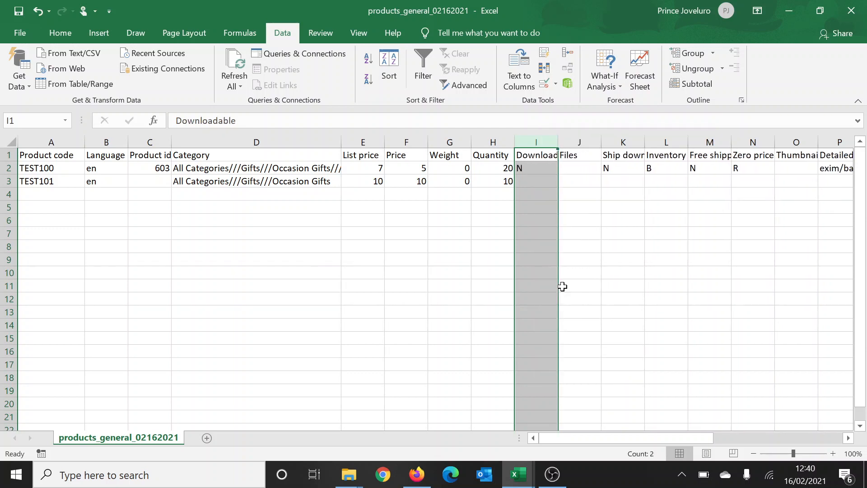
- For product TEST101, set the Downloadable value in I3 to N and the Inventory value in L3 to B
click(579, 183)
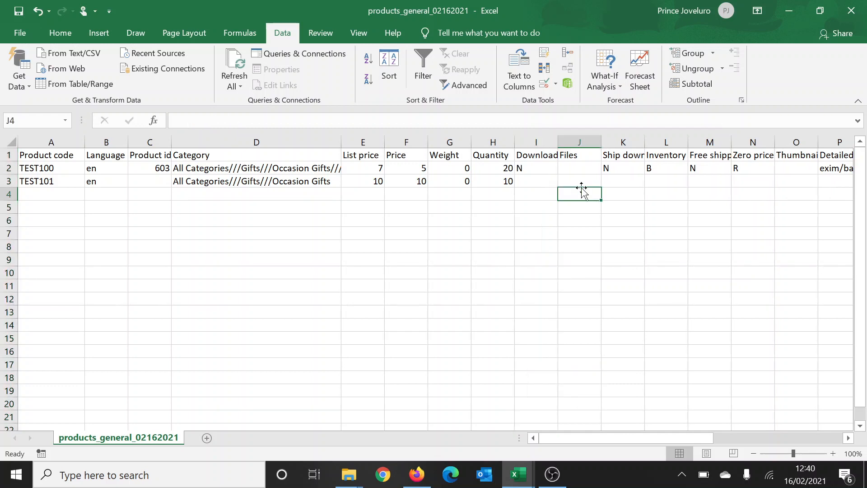
click(532, 185)
text(N)
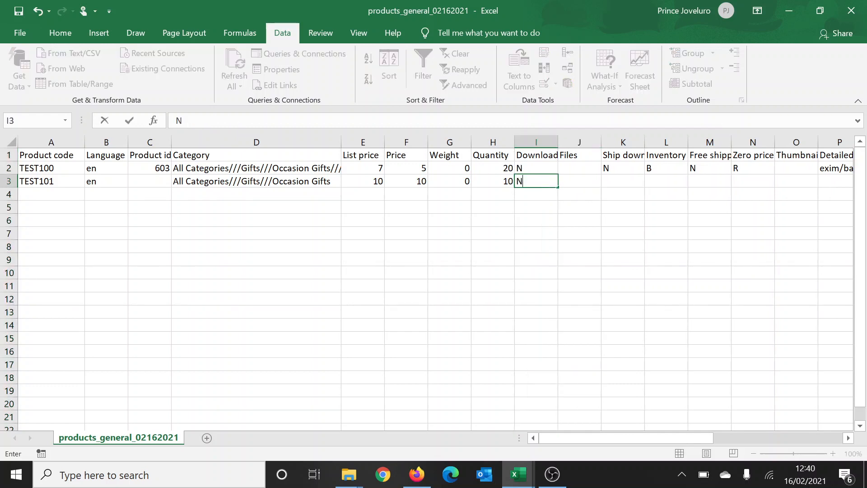
click(572, 181)
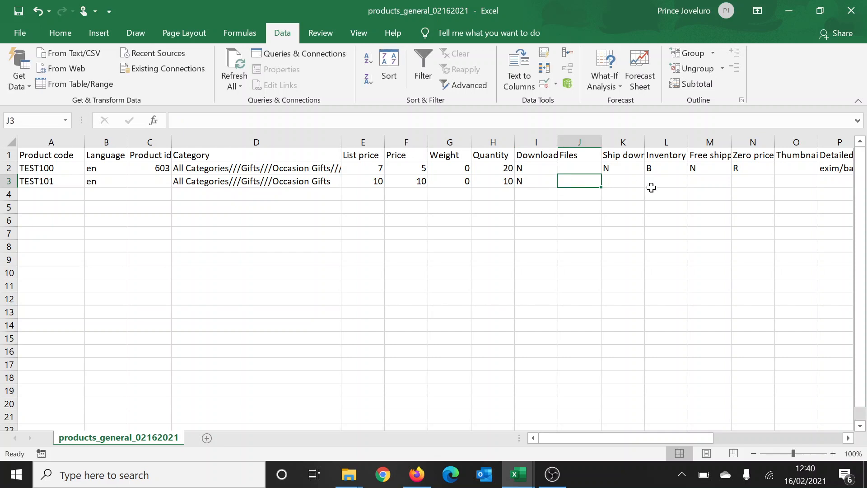
click(637, 182)
click(661, 183)
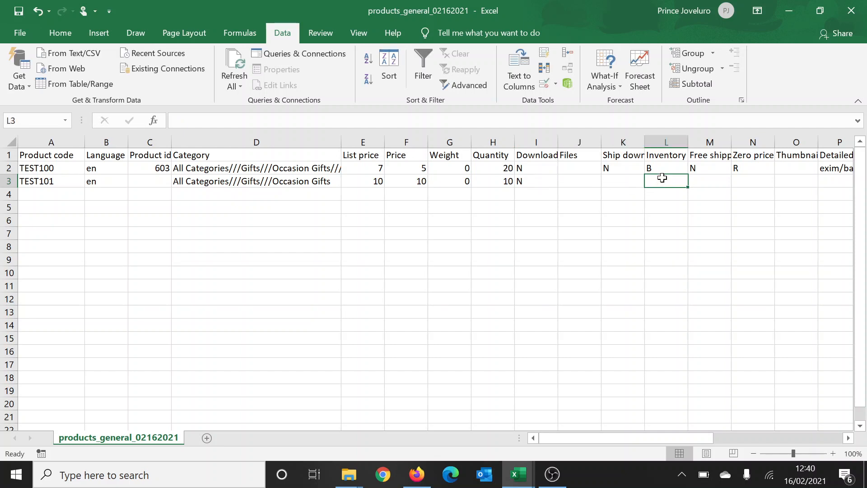
text(B)
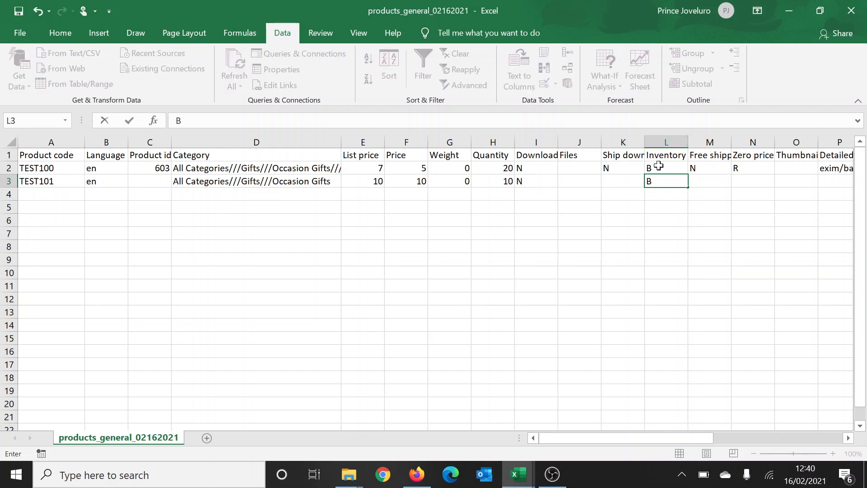
- Set the Free shipping value of product TEST101 to Y in cell M3
click(724, 187)
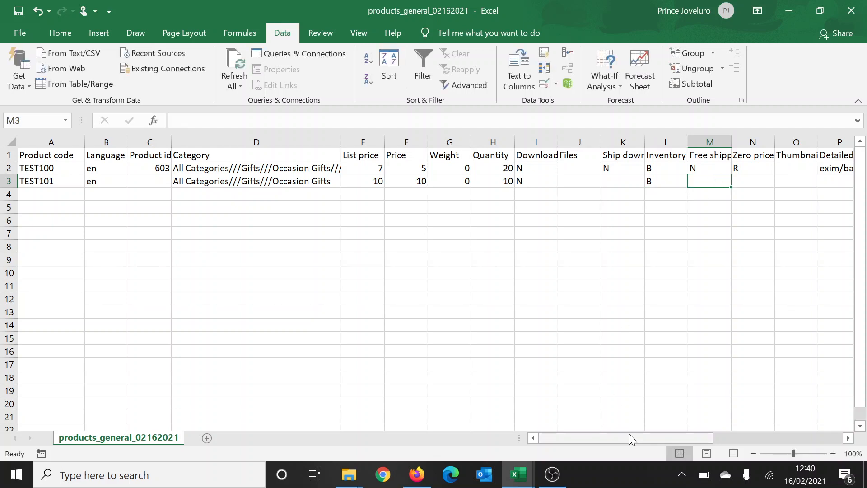
drag(630, 433, 676, 433)
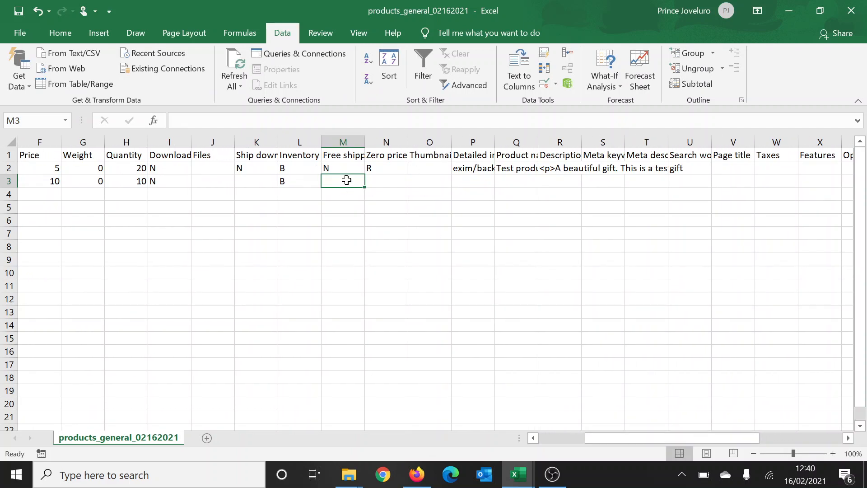
text(Y)
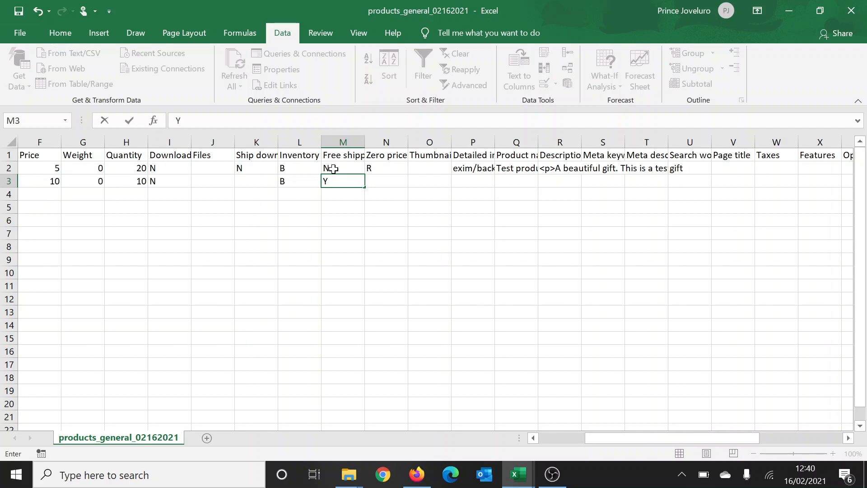
click(381, 181)
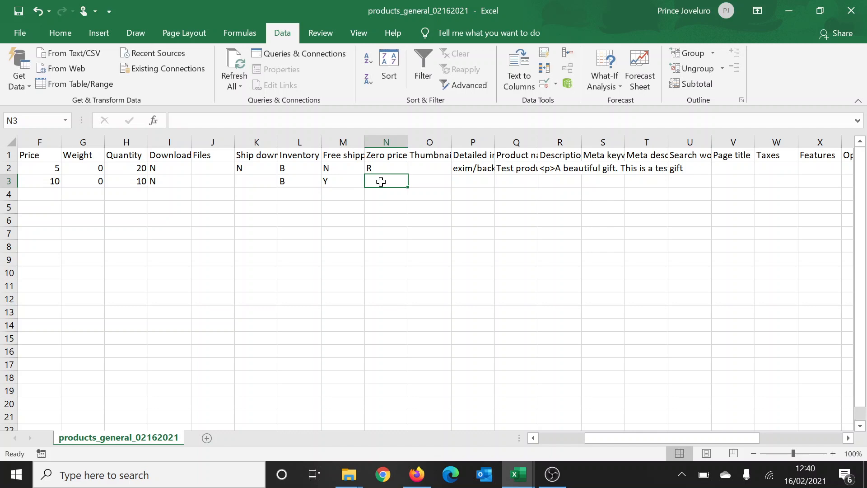
- Set the Zero price action value of product TEST101 to R in N3 and widen that column to fit its heading
text(R)
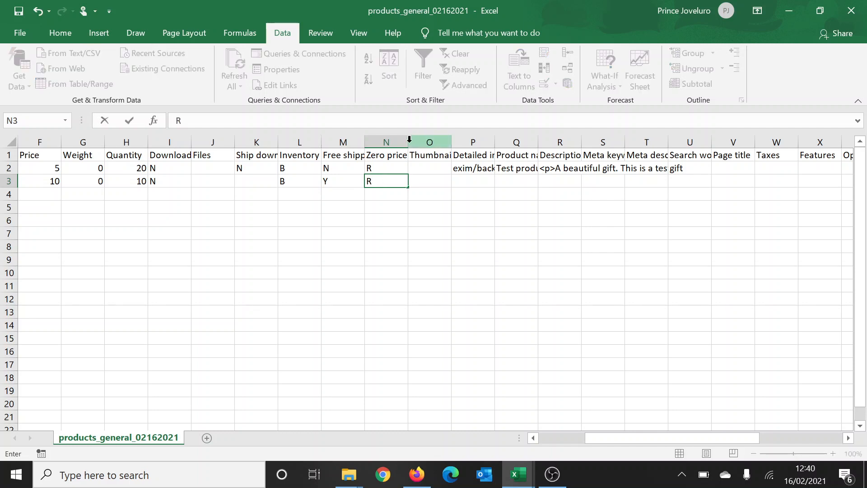
click(397, 176)
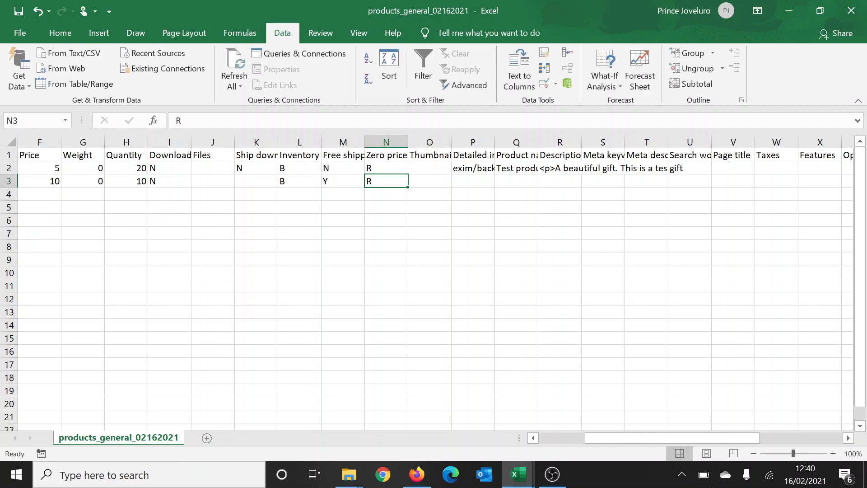
drag(408, 141, 444, 147)
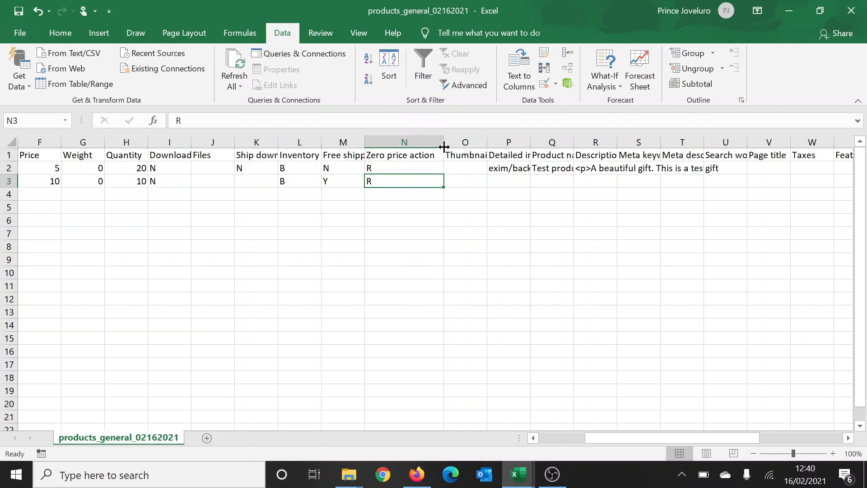
- Delete the Thumbnail column from the product sheet
click(464, 187)
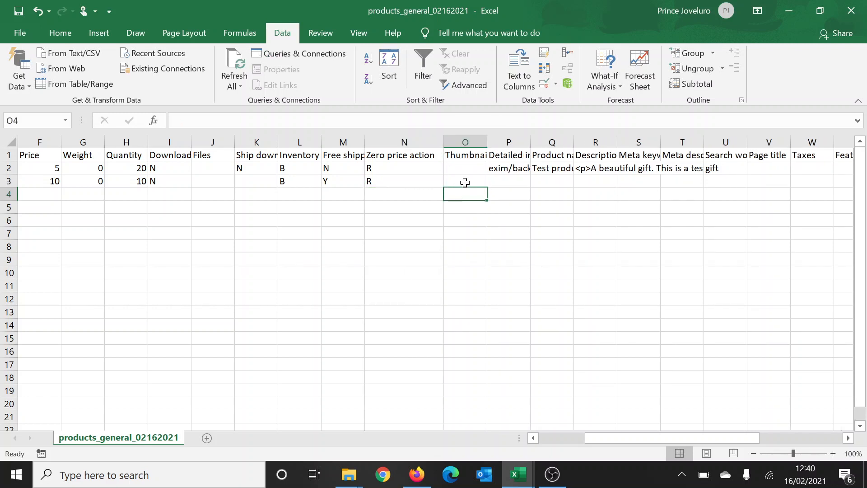
click(475, 157)
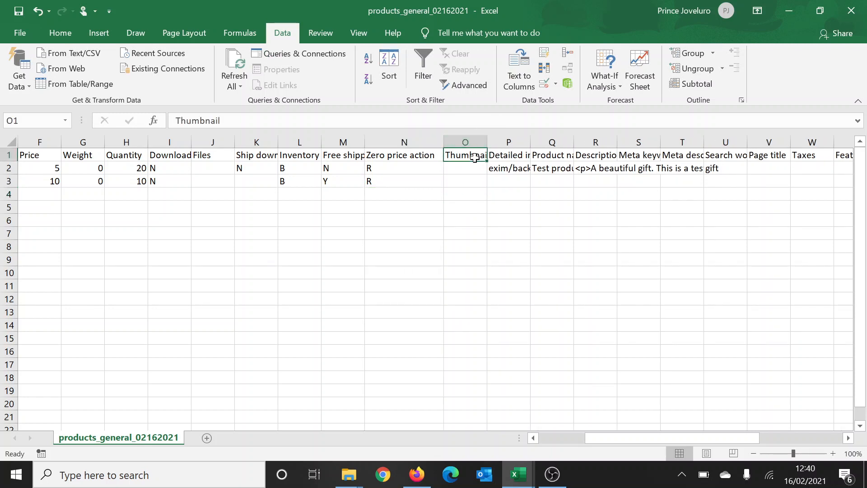
click(476, 142)
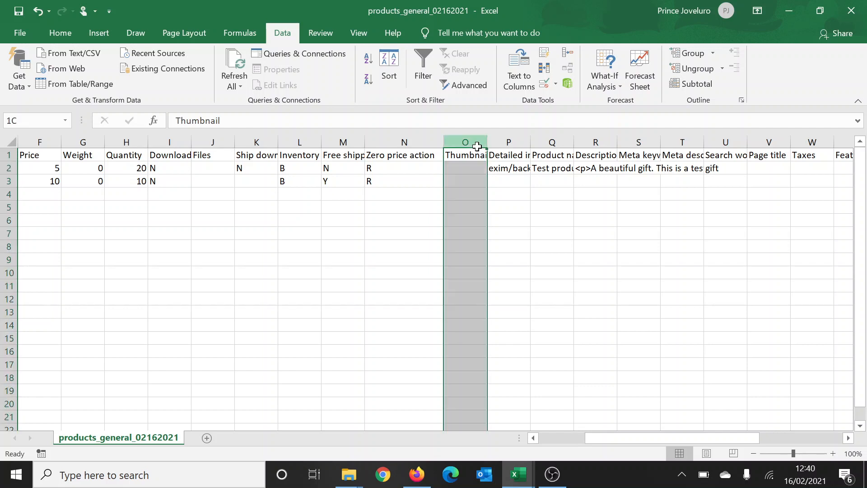
right_click(472, 162)
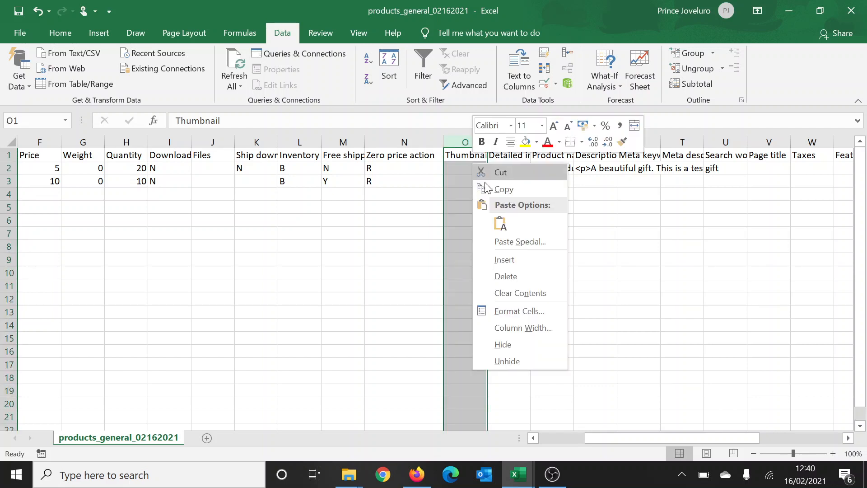
click(505, 276)
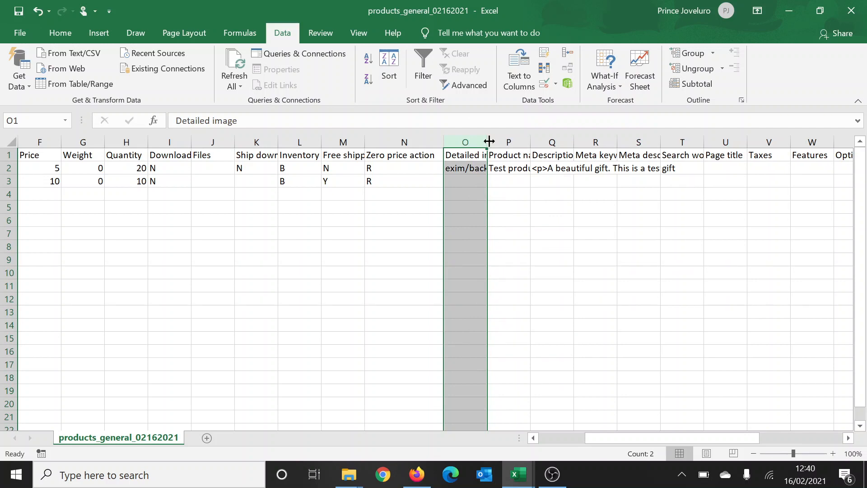
- Widen the Detailed image column and select O2 to examine the existing product's full image path
drag(487, 141, 621, 142)
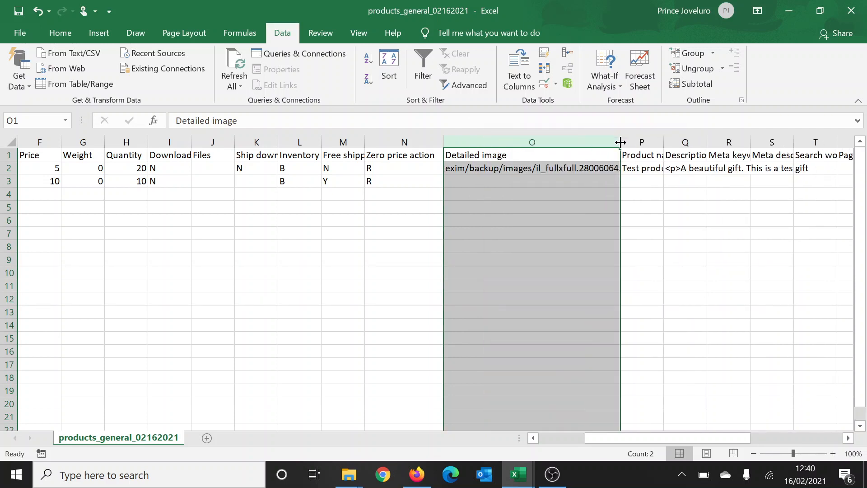
click(523, 181)
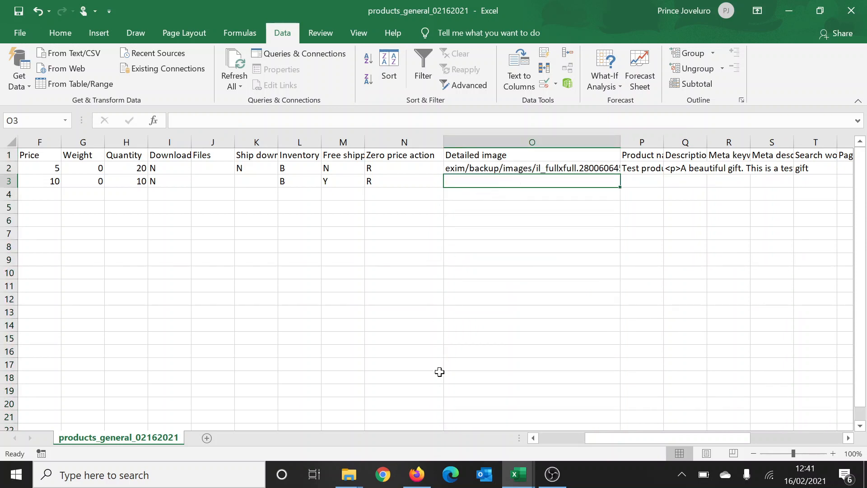
click(527, 169)
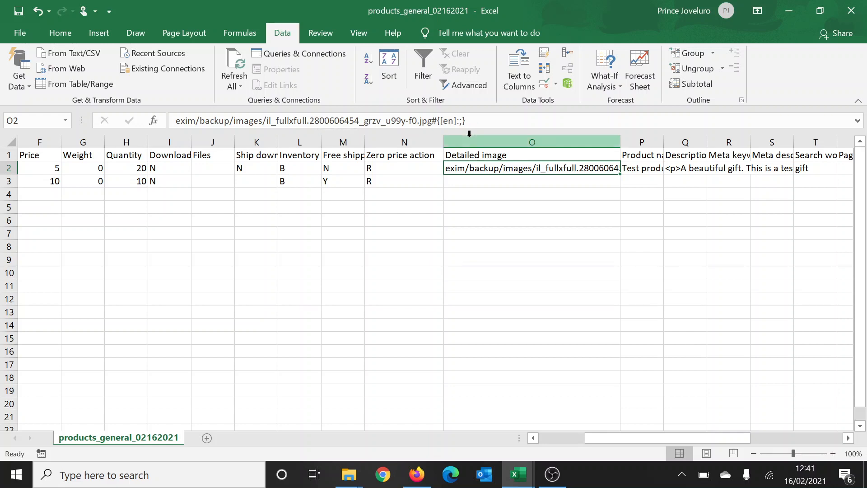
- Switch to Shopitnear in Firefox, open the file editor and browse the private files to the exim/backup/images folder
click(416, 475)
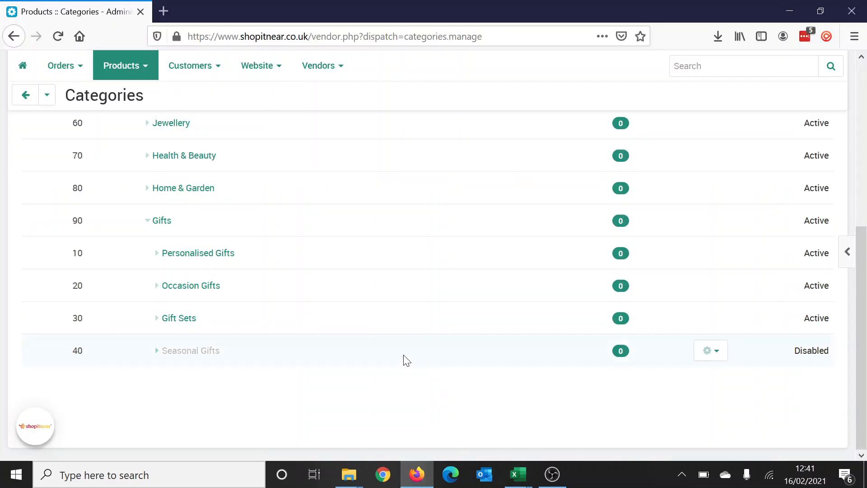
scroll(864, 250, up, 1)
drag(866, 252, 866, 71)
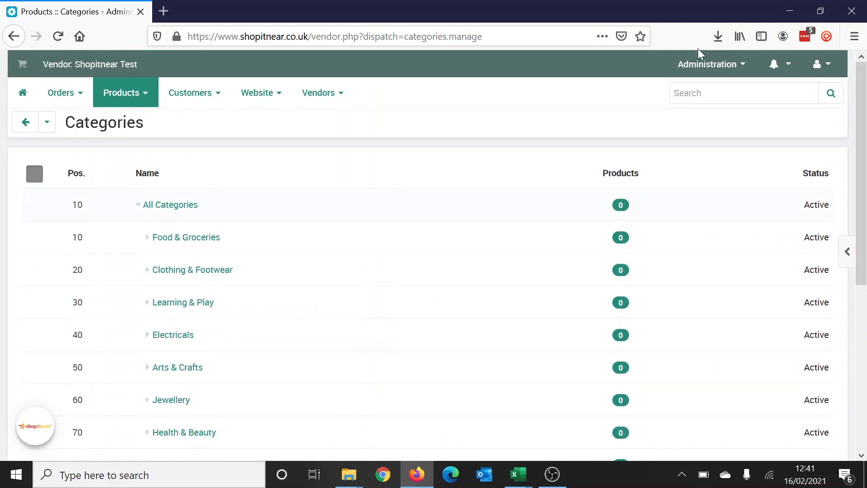
mouse_move(691, 67)
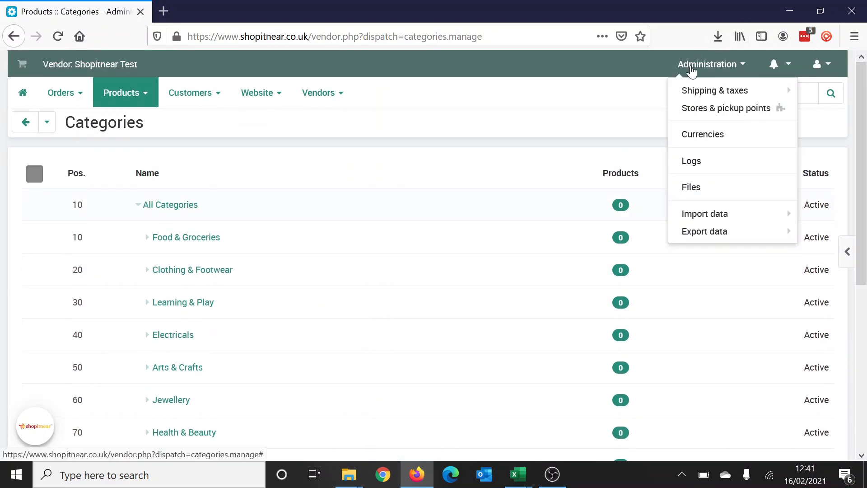
click(696, 195)
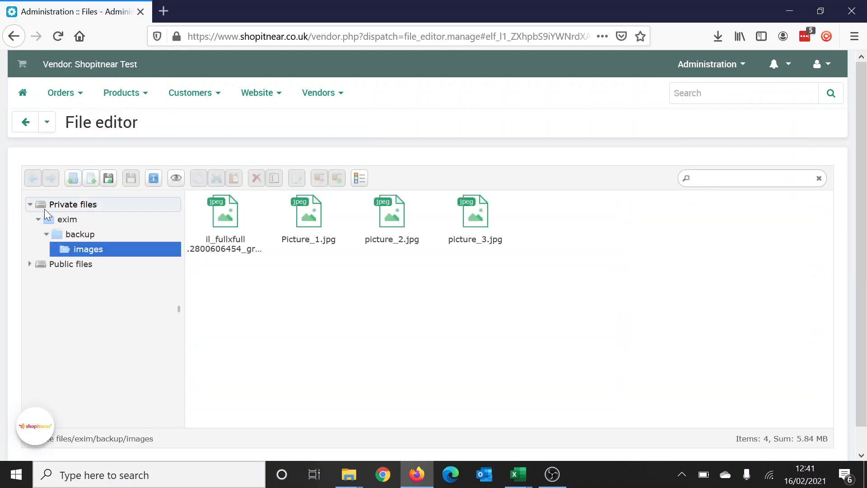
click(52, 217)
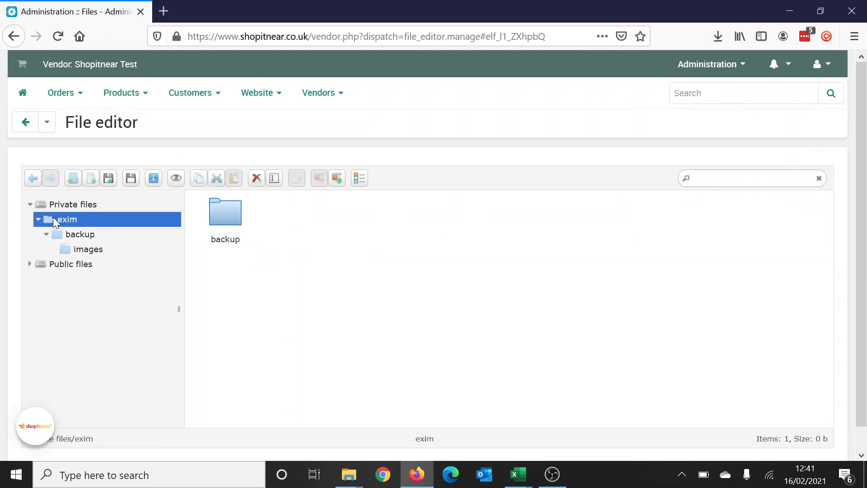
click(63, 235)
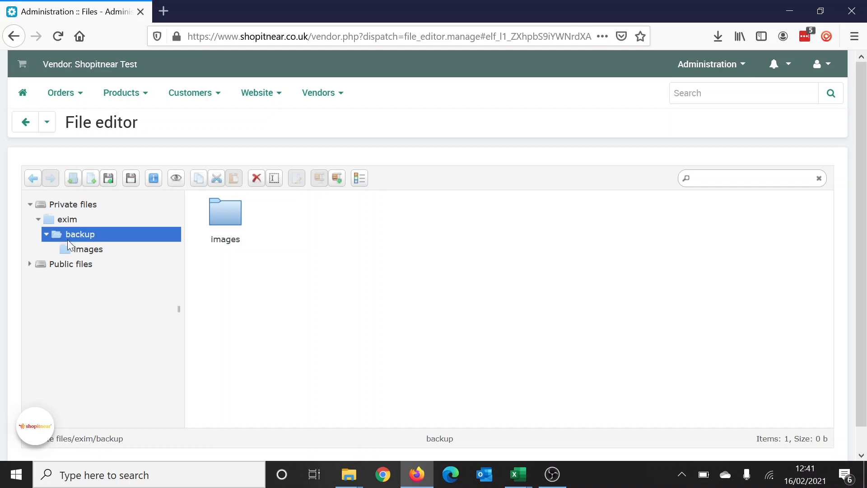
click(70, 246)
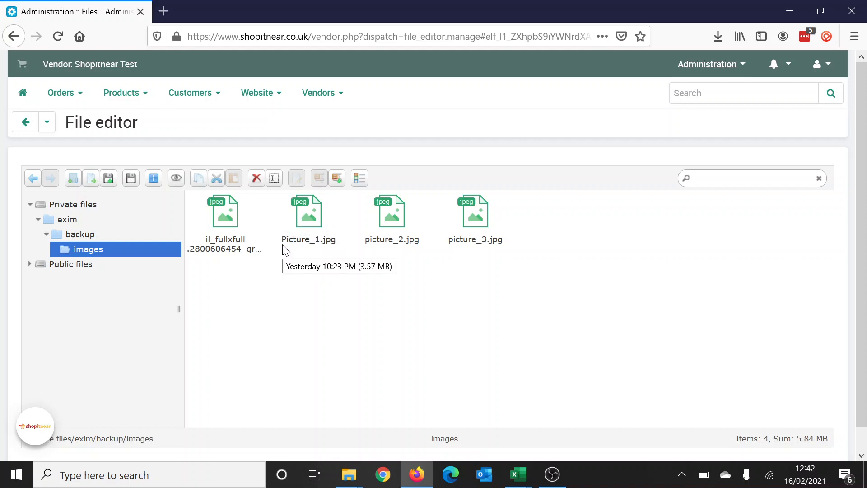
- Return to the products_general_02162021 workbook in Excel and copy the full image path text from O2 into O3
mouse_move(518, 482)
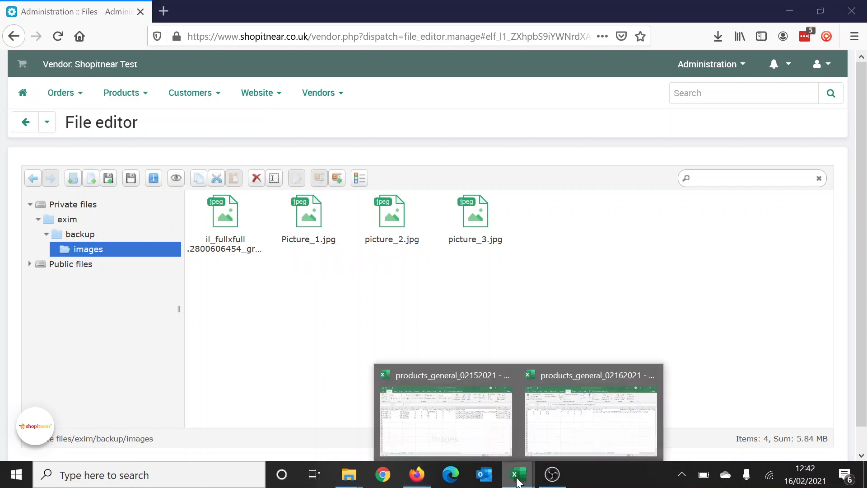
click(583, 437)
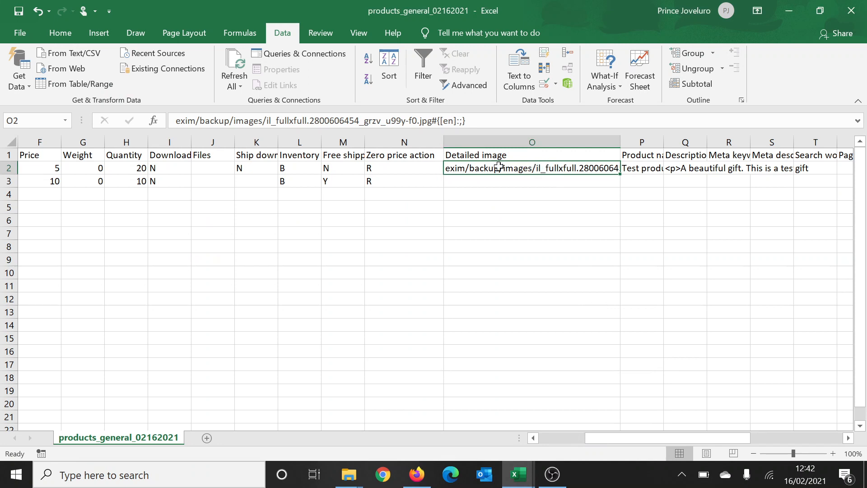
drag(466, 121, 175, 120)
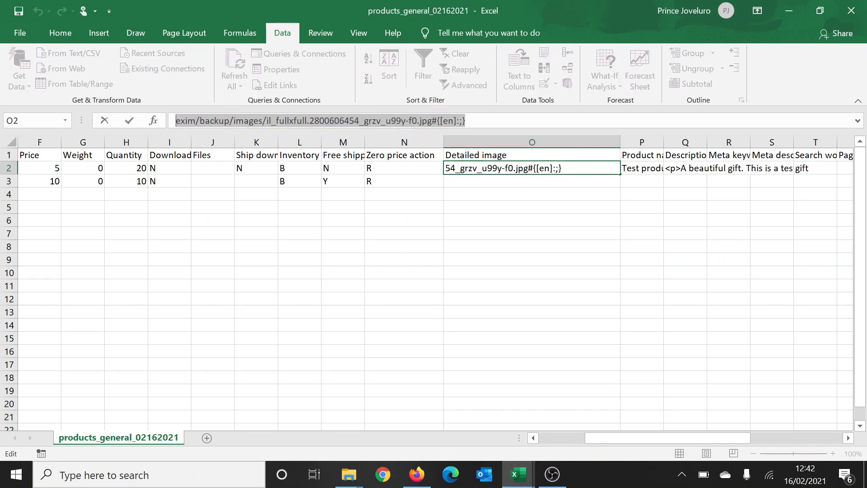
key(ctrl+c)
click(471, 183)
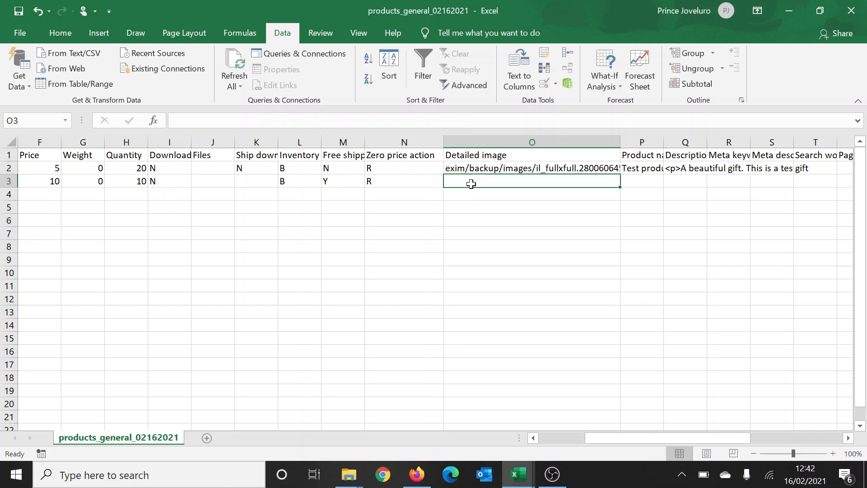
key(ctrl+v)
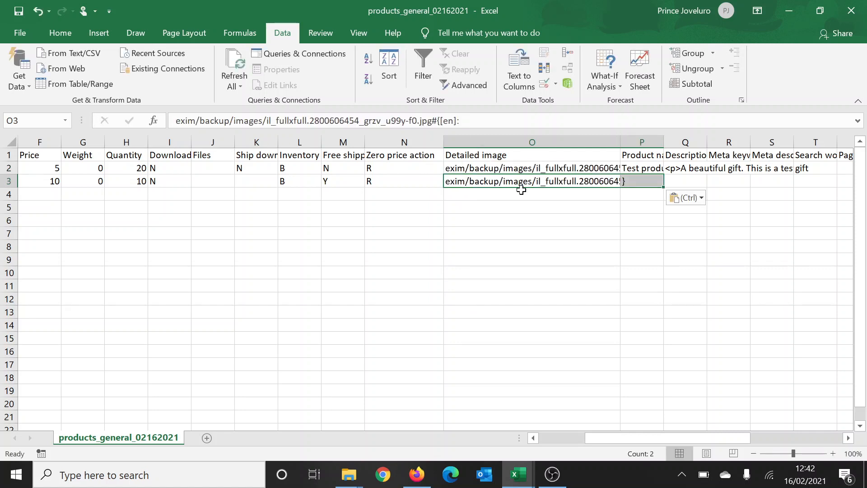
click(526, 218)
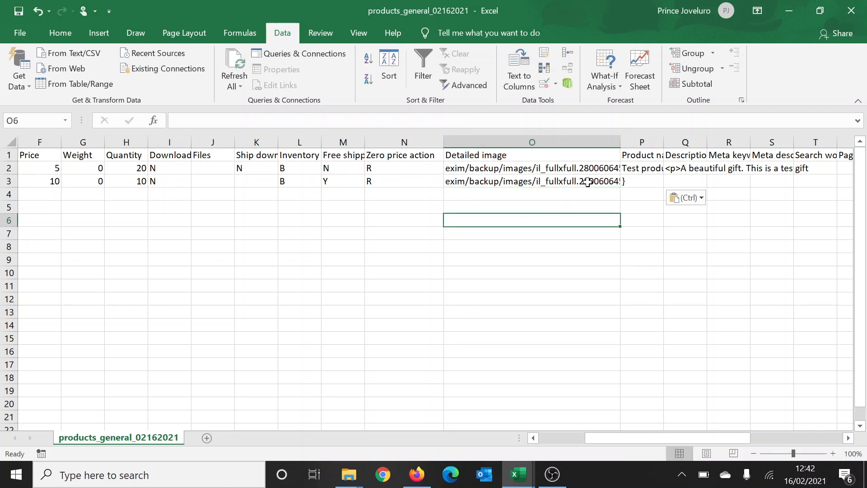
- Replace the image file name in the O3 path with Picture_1, keeping the exim/backup/images folder and the .jpg extension
click(587, 182)
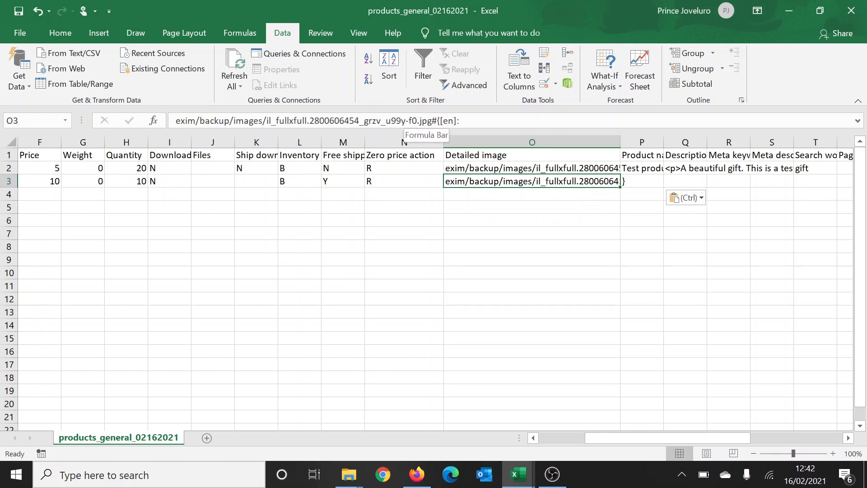
click(417, 121)
drag(417, 121, 267, 121)
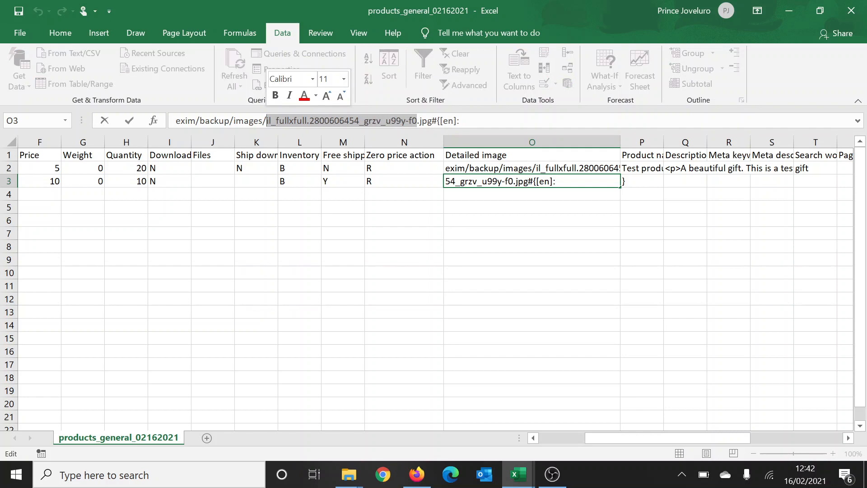
key(BackSpace)
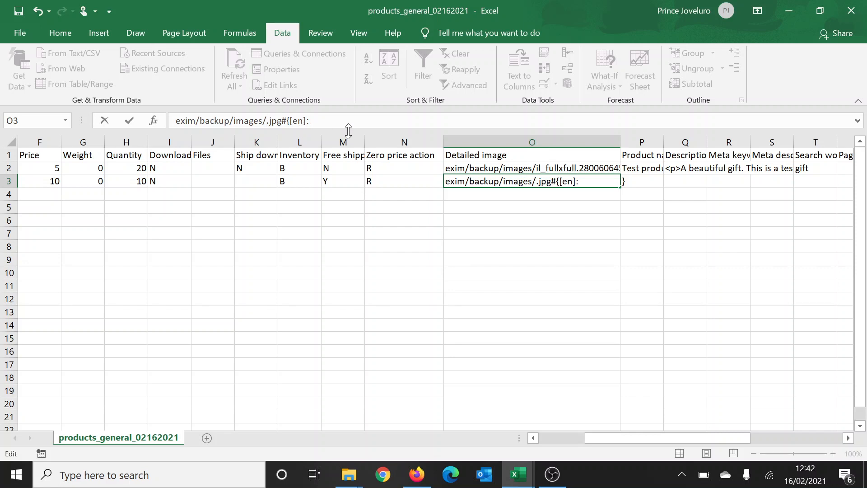
text(Pictu)
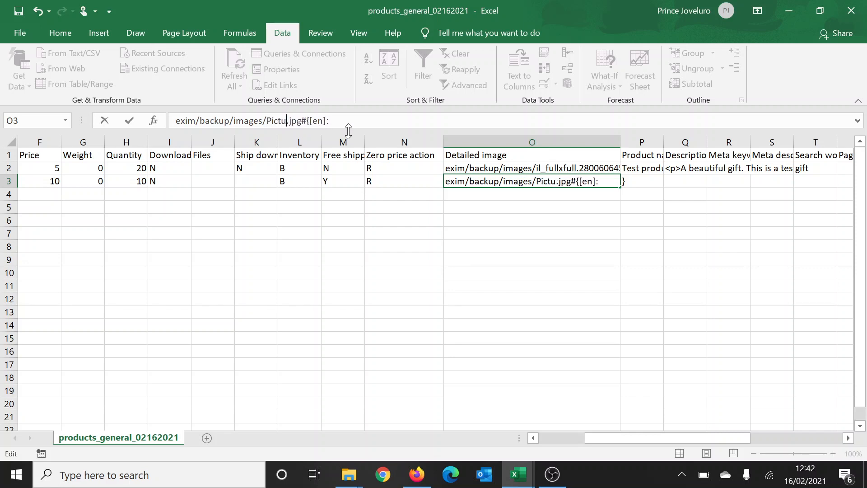
text(re_1)
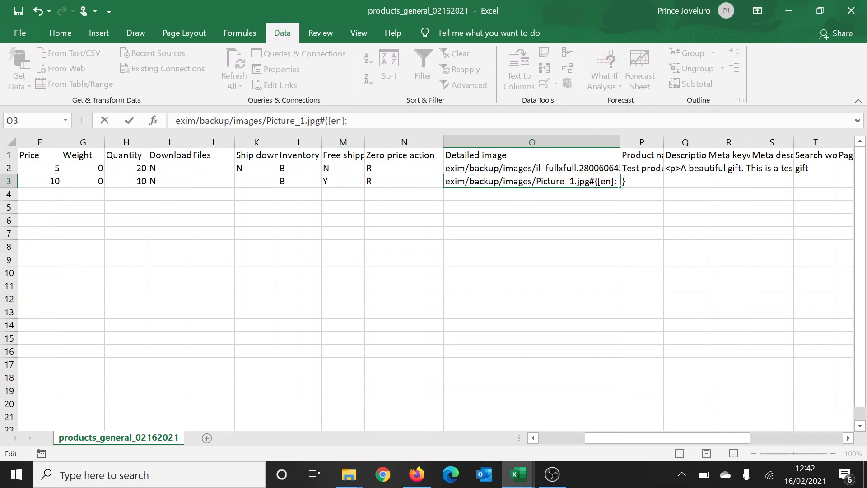
click(638, 179)
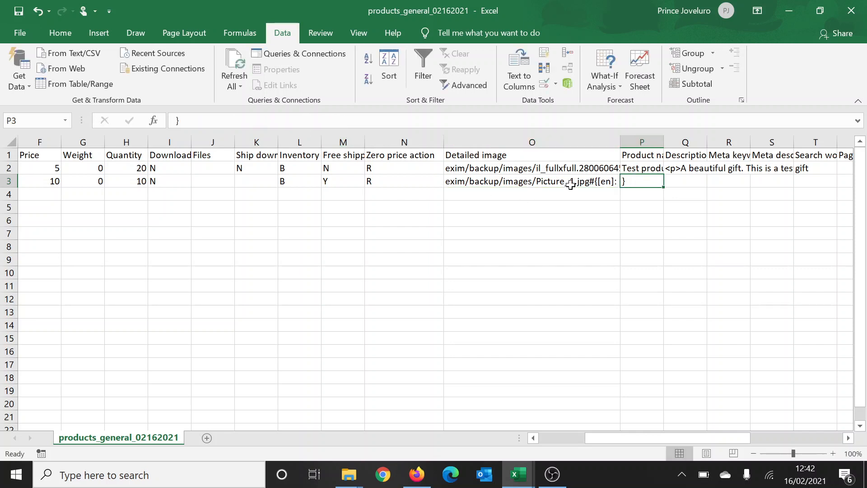
click(417, 475)
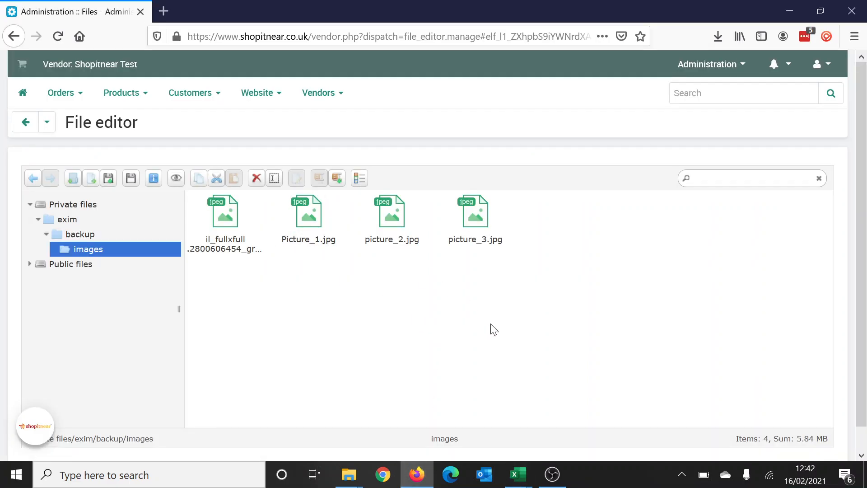
click(558, 476)
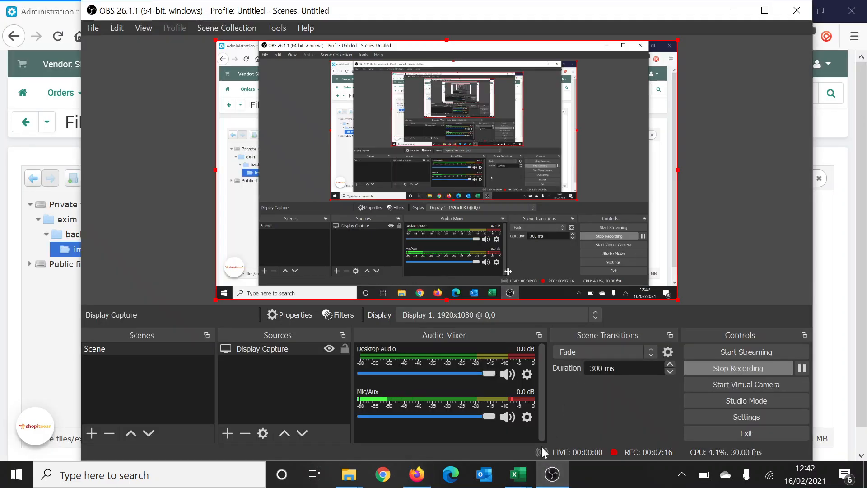
mouse_move(520, 472)
click(586, 430)
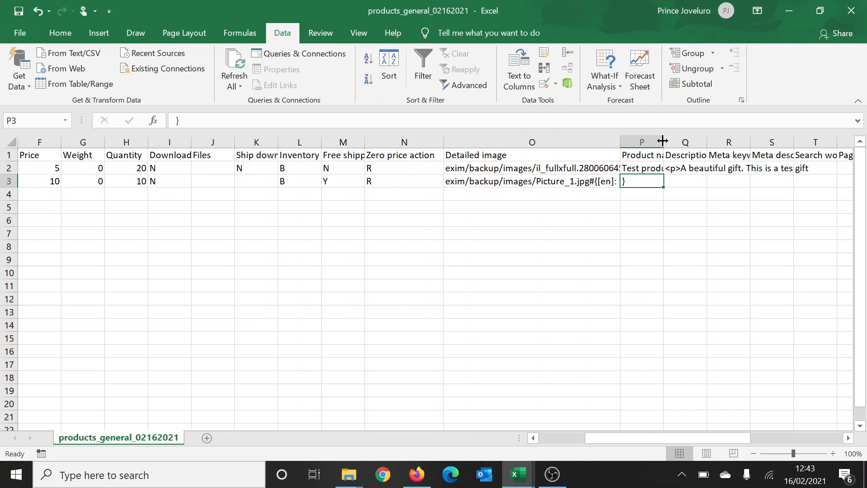
- Widen the Product name column and enter Occasion Gift as the TEST101 product name in P3
drag(663, 140, 721, 141)
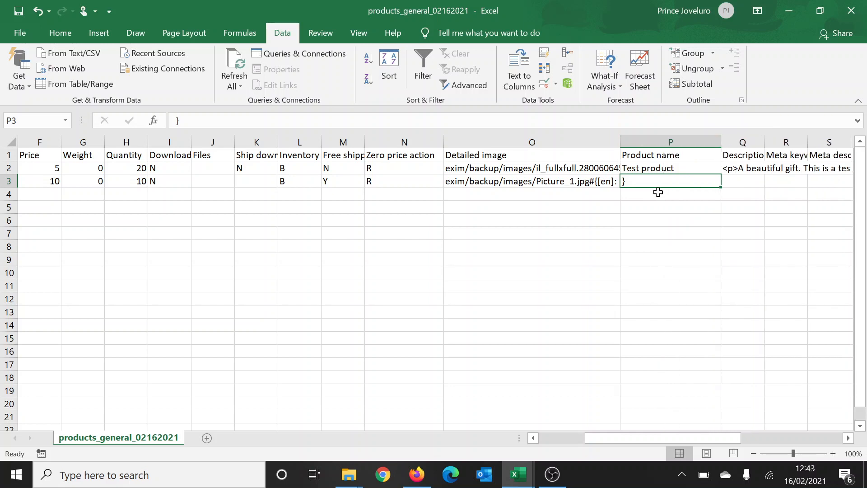
text(O)
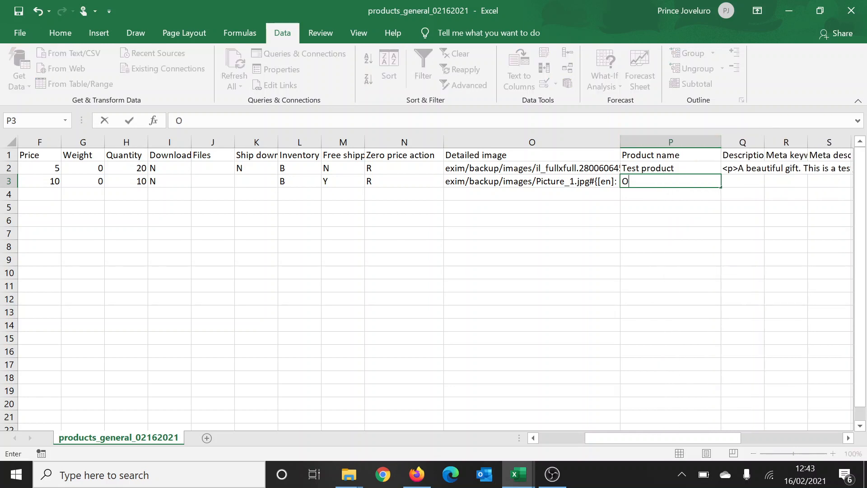
text(ccasion Gift)
key(Tab)
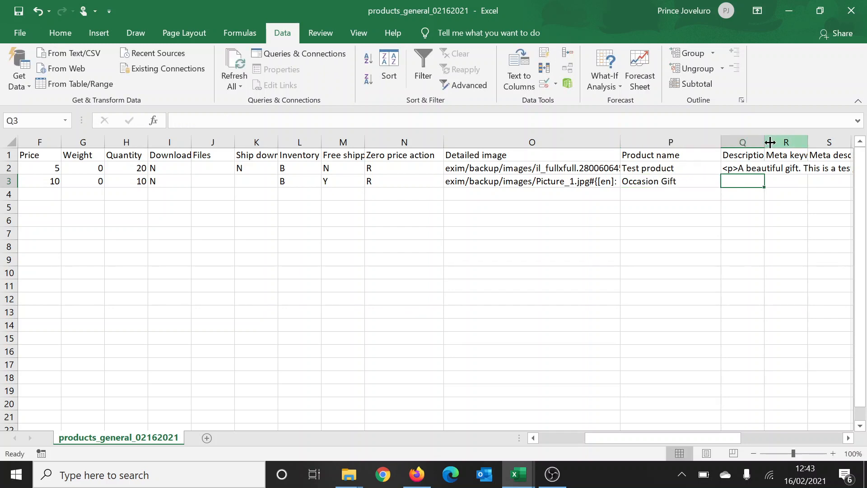
- Widen the Description column and enter Beautiful gift as the product description in Q3
drag(765, 145, 786, 145)
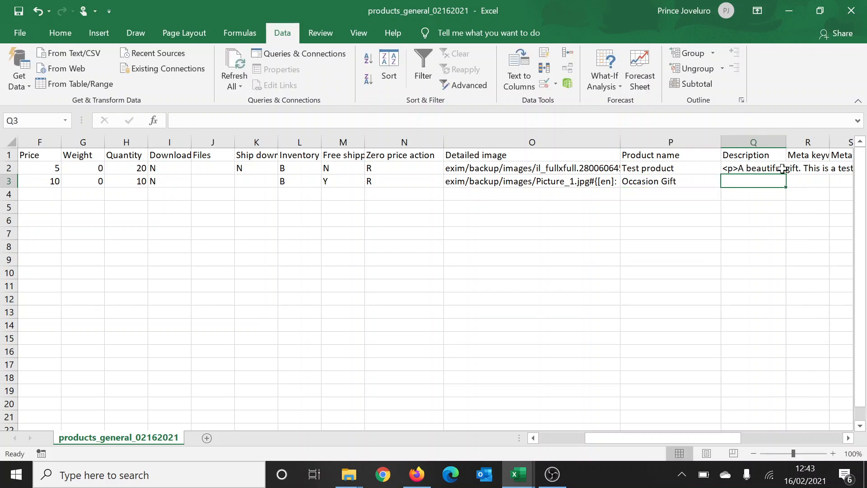
text(Beauti)
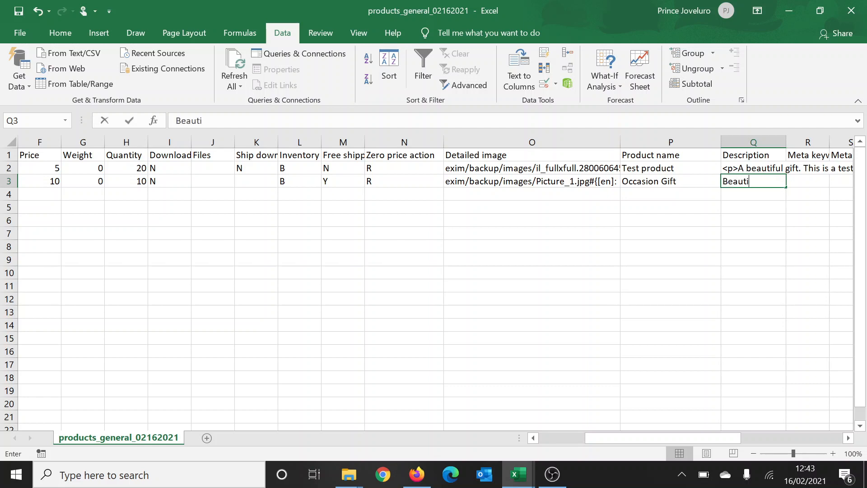
text(ful gift)
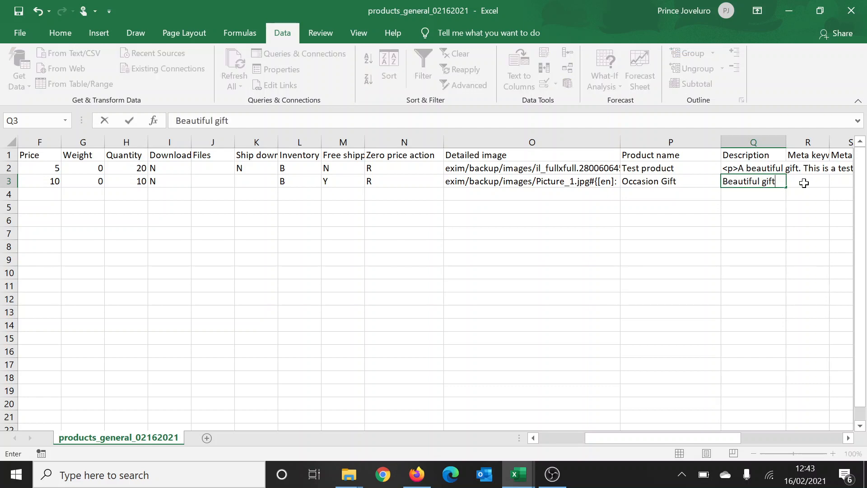
key(Tab)
- Enter "gift, occasion, occasion" as the new product's search words in T3
drag(711, 436, 803, 426)
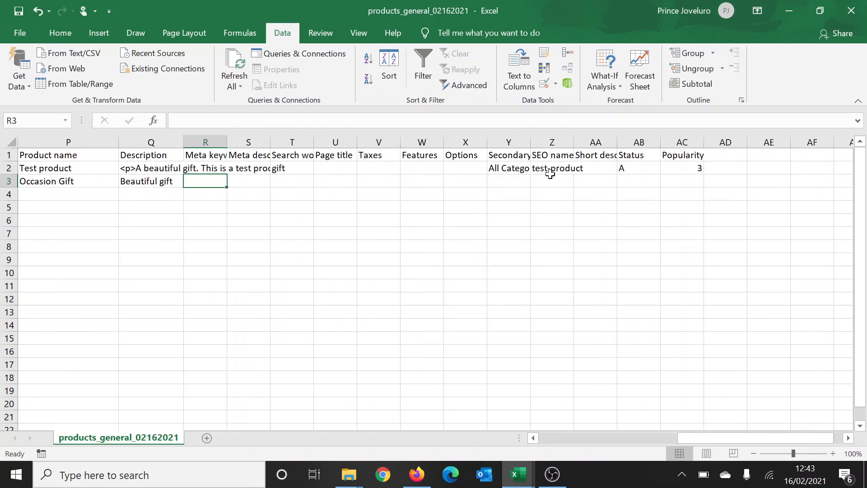
click(288, 181)
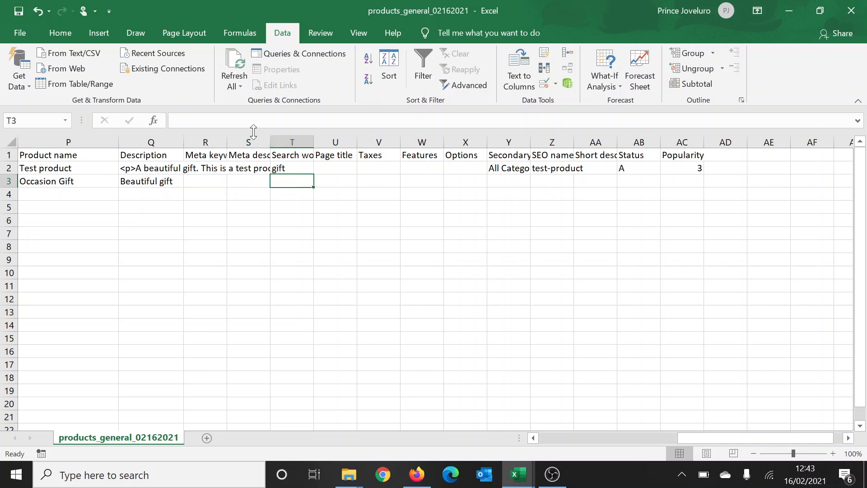
click(176, 121)
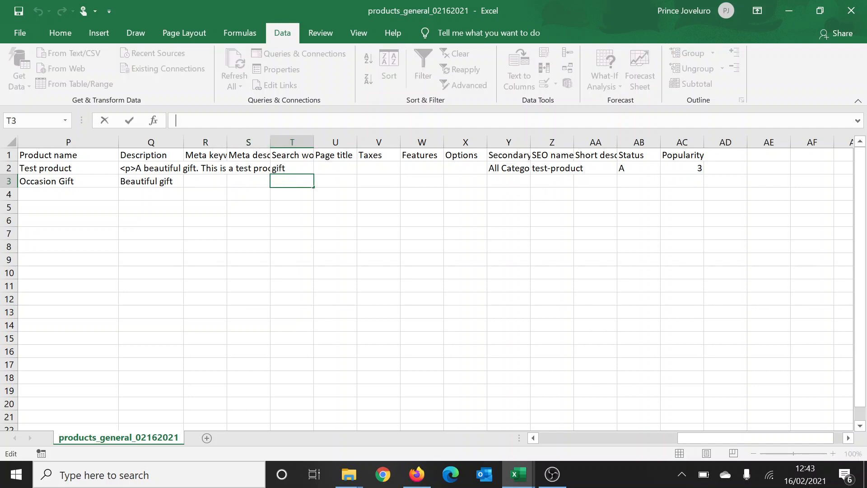
text(gift, occasion, ocasion)
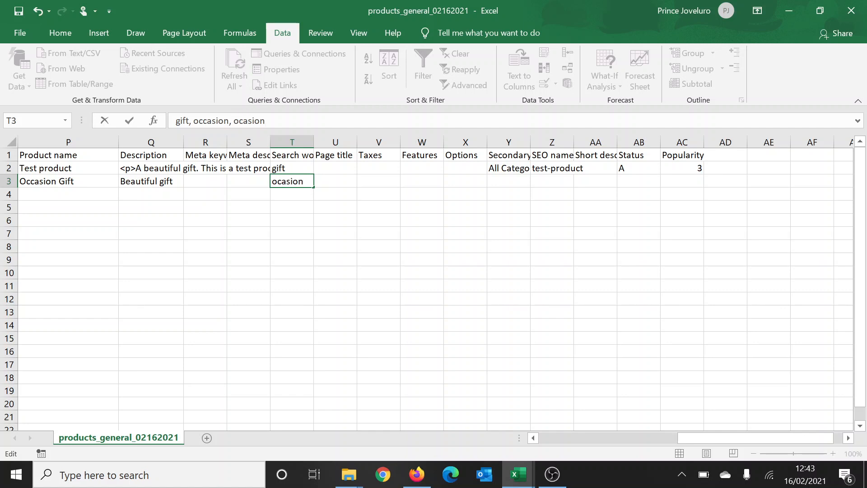
click(341, 181)
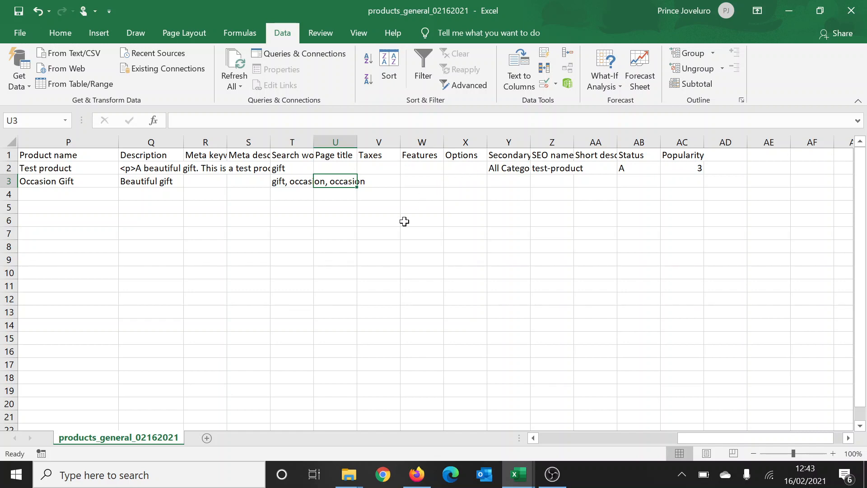
- Switch to the products_general_02152021 workbook and examine its completed product rows and columns
click(518, 474)
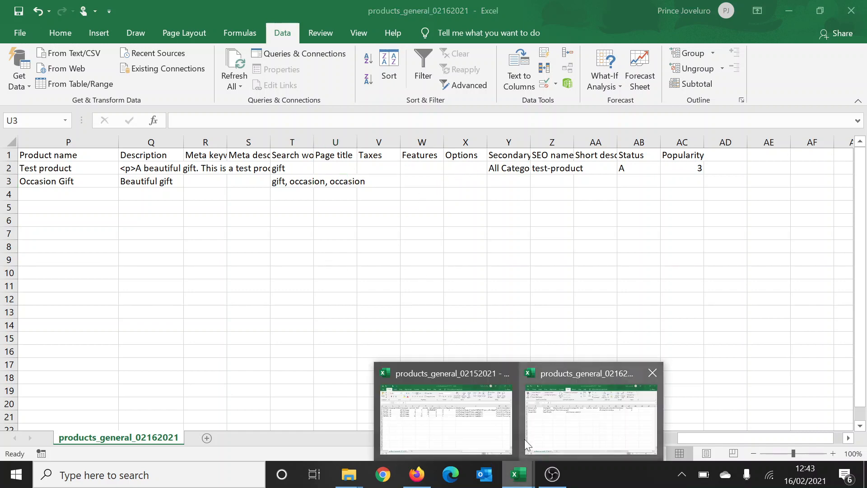
click(484, 424)
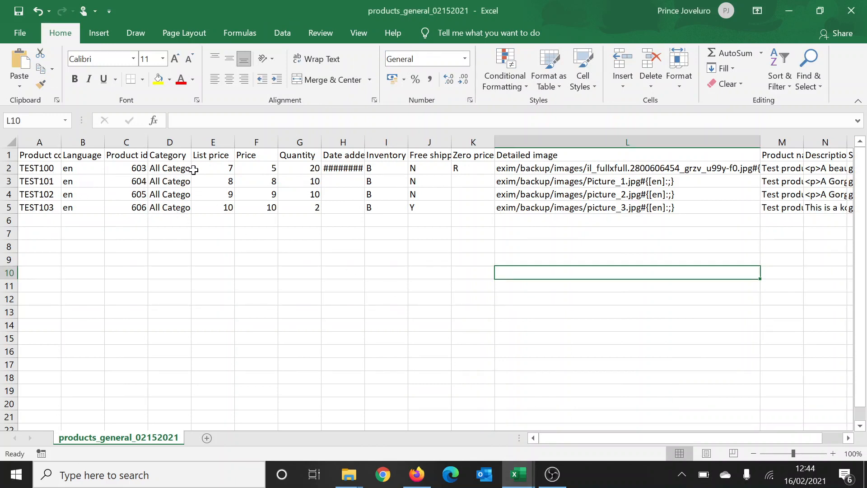
scroll(659, 439, right, 1)
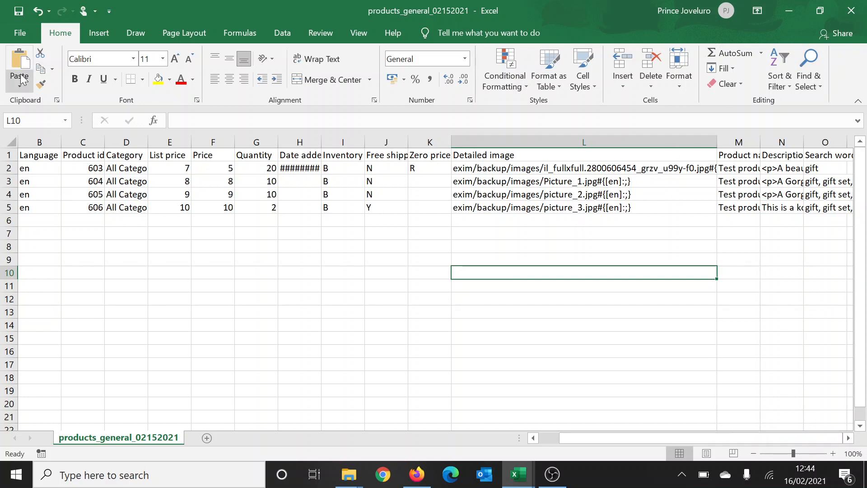
- Switch to Shopitnear in Firefox, open the product data import page and start a new import preset
click(417, 474)
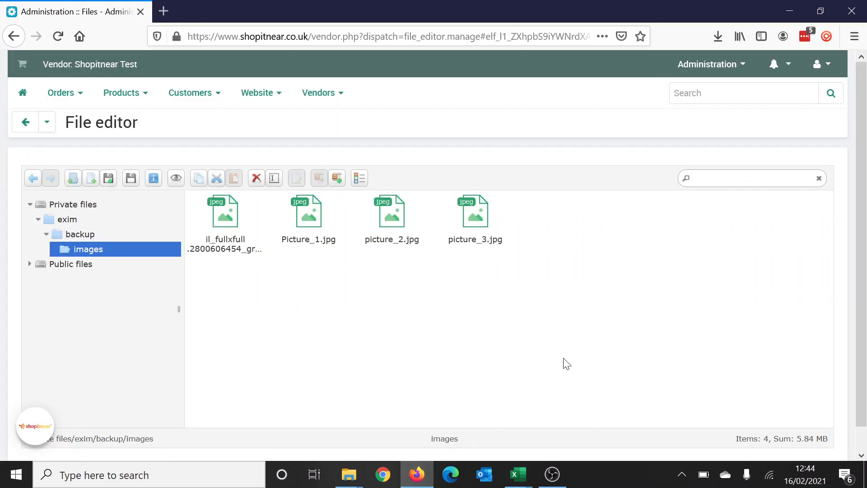
click(713, 69)
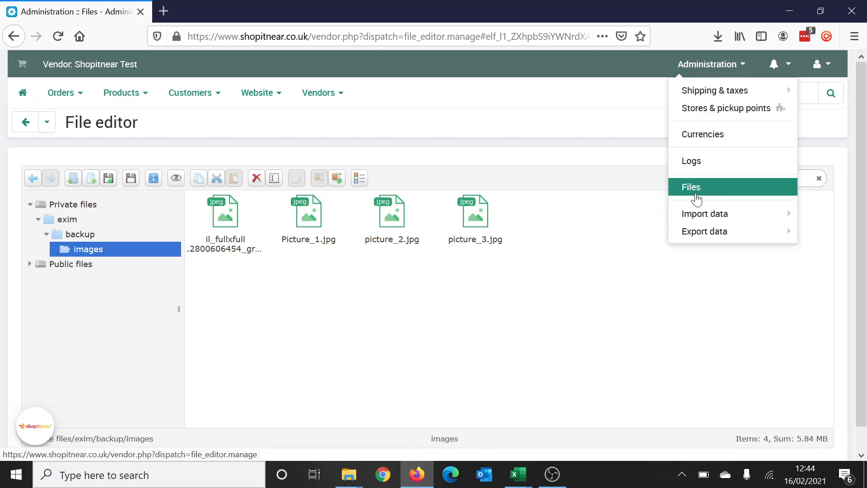
mouse_move(787, 217)
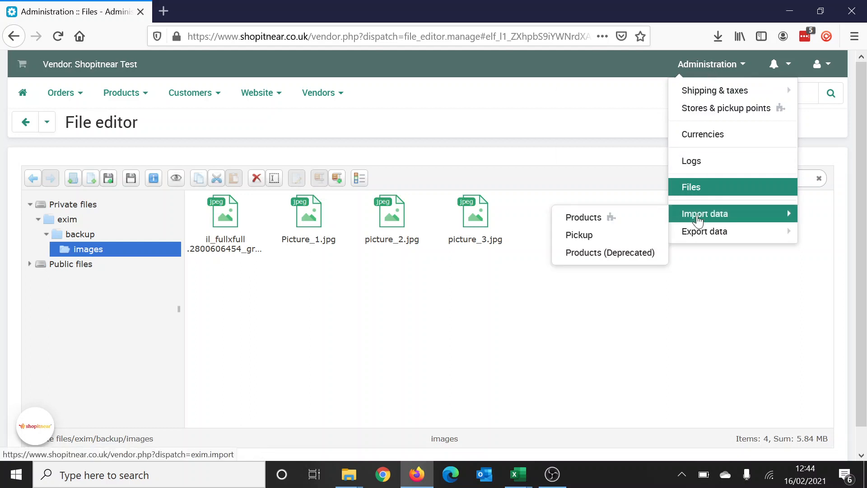
click(619, 220)
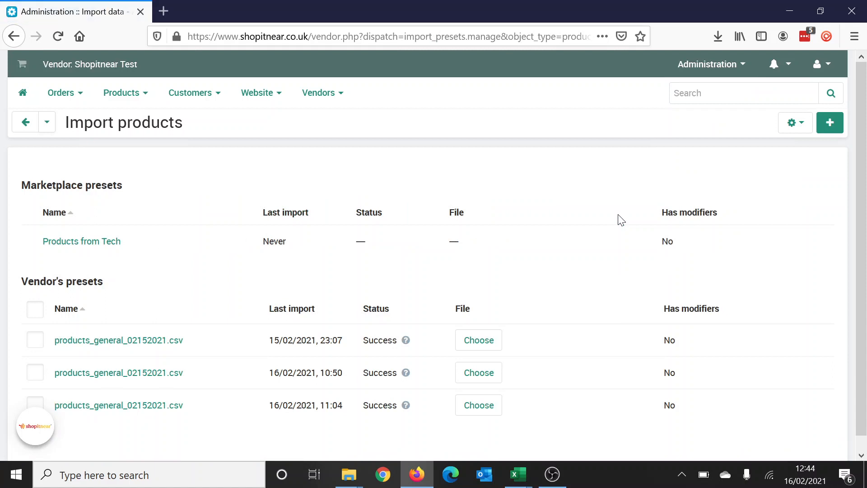
click(831, 123)
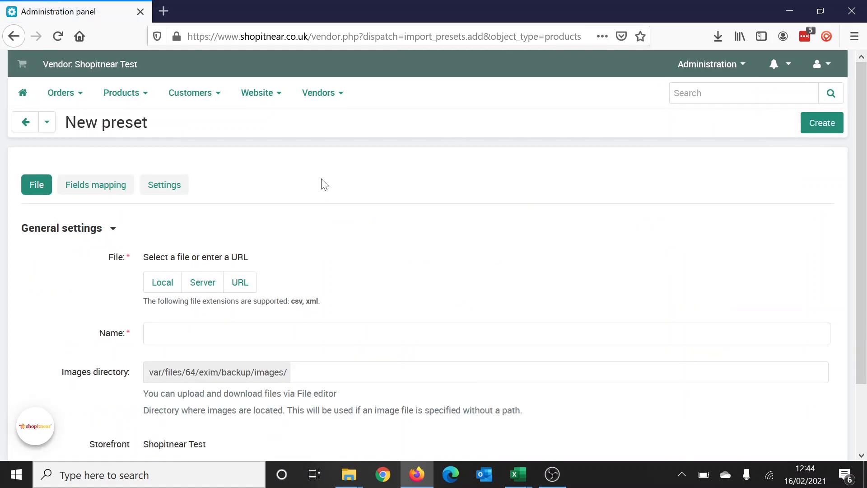
- Choose the local file products_general_02152021 from Downloads for the new preset and create the preset
click(158, 288)
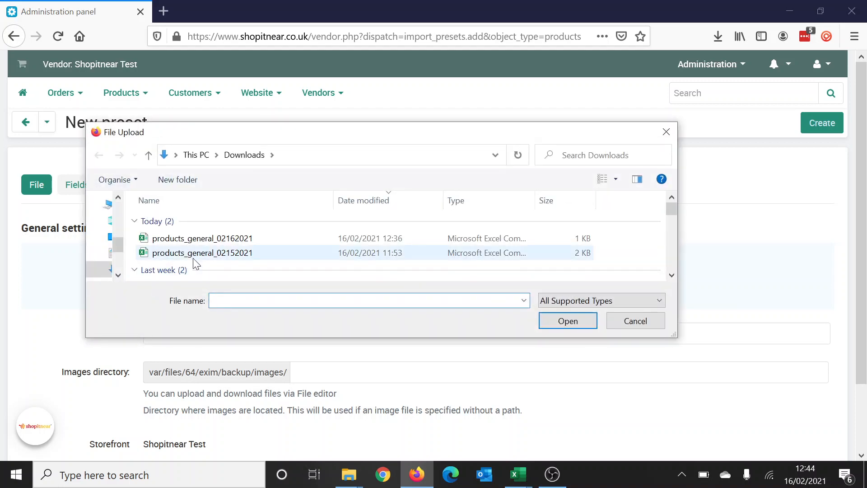
click(194, 254)
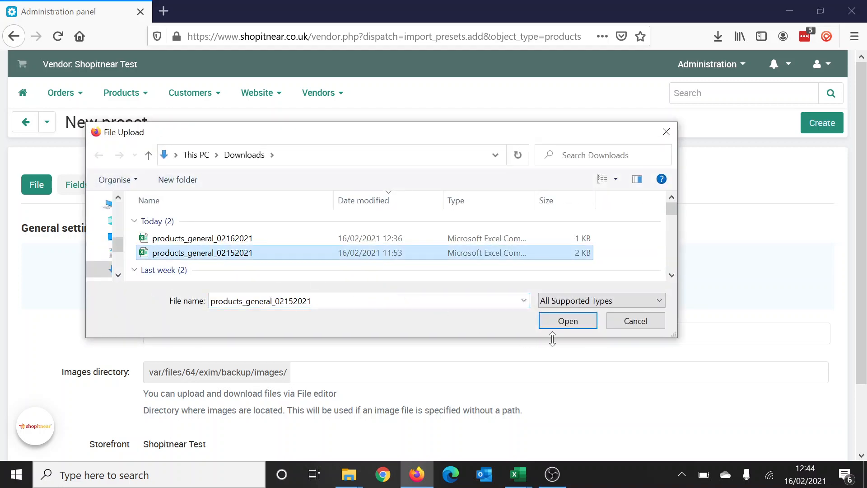
click(573, 326)
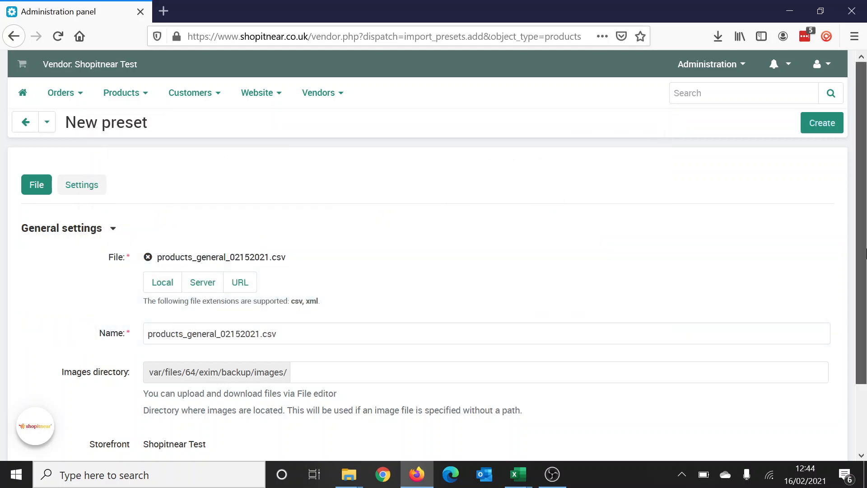
scroll(191, 294, down, 2)
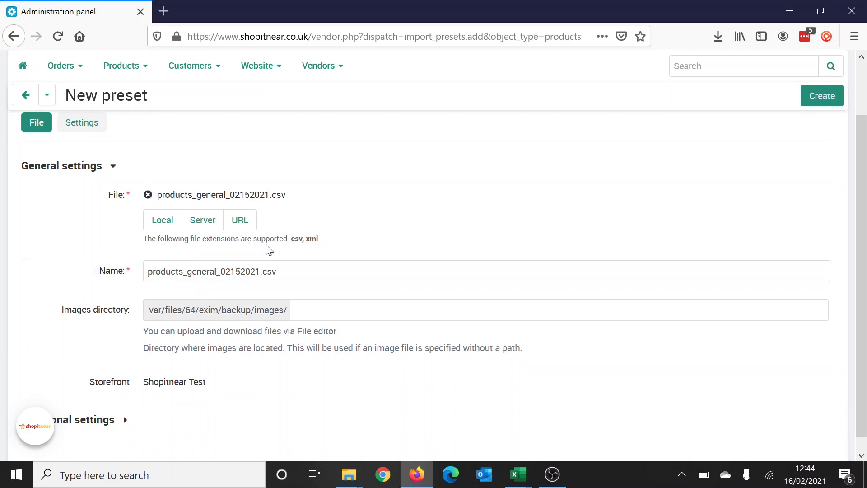
scroll(865, 281, up, 2)
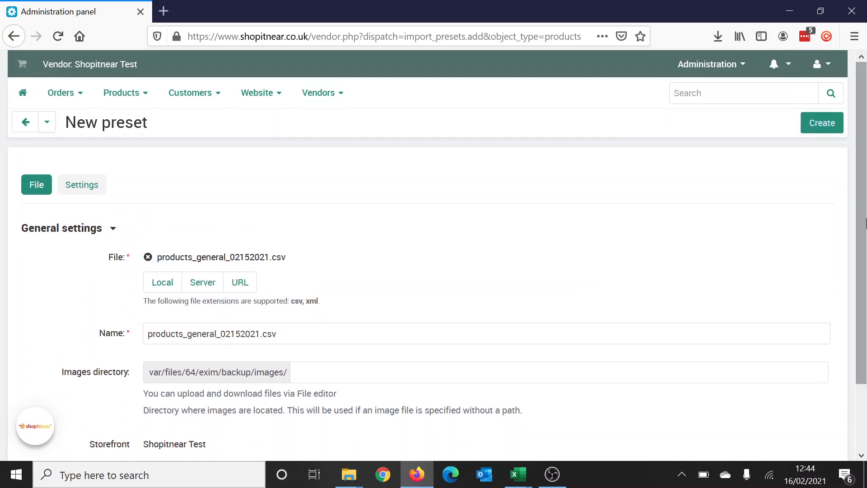
click(823, 129)
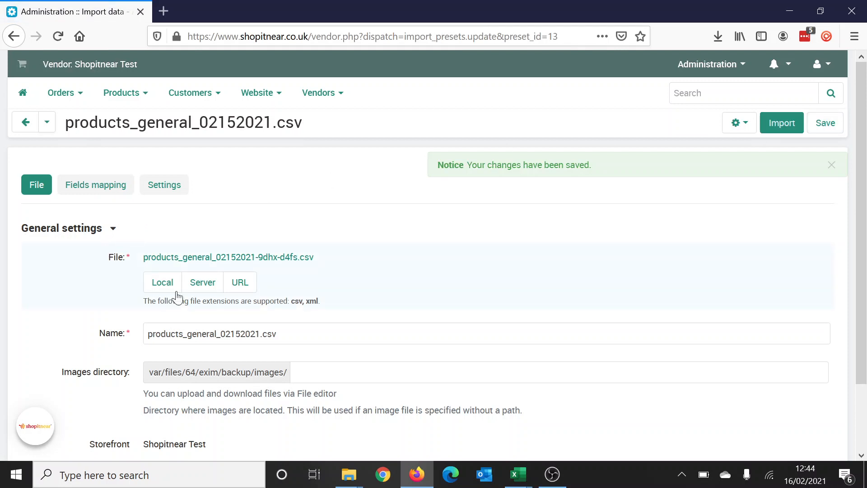
- Review the preset's general import settings and open its fields mapping table
click(170, 190)
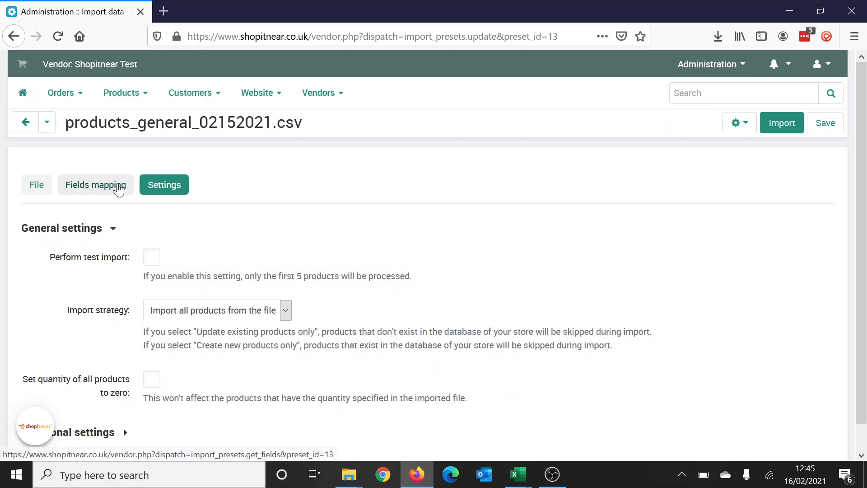
click(119, 189)
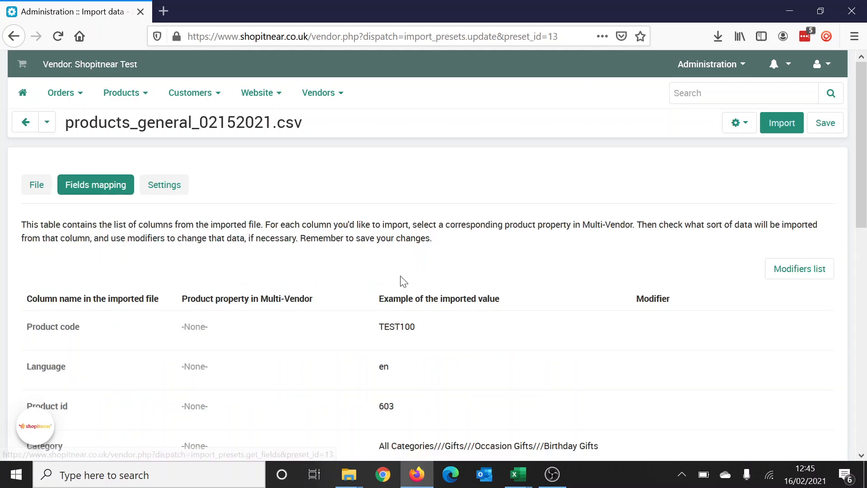
drag(863, 190, 866, 232)
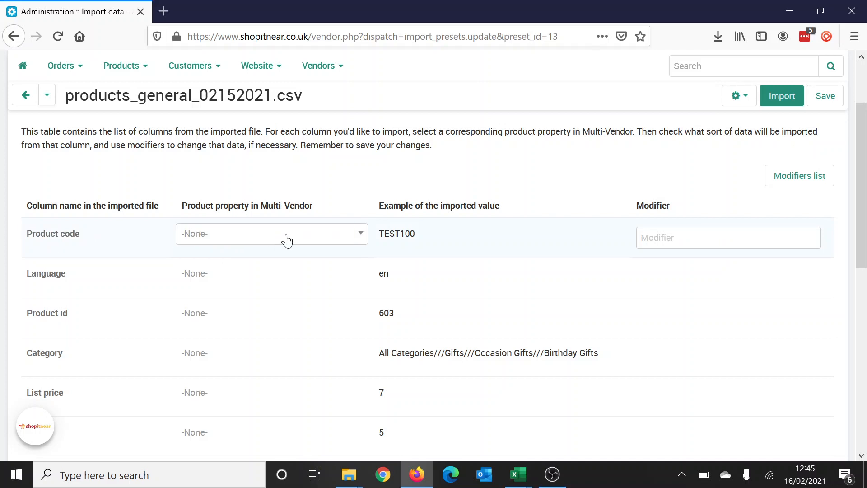
- Map the Product code column to the Product code property and the Language column to the Language property
click(300, 238)
text(produ)
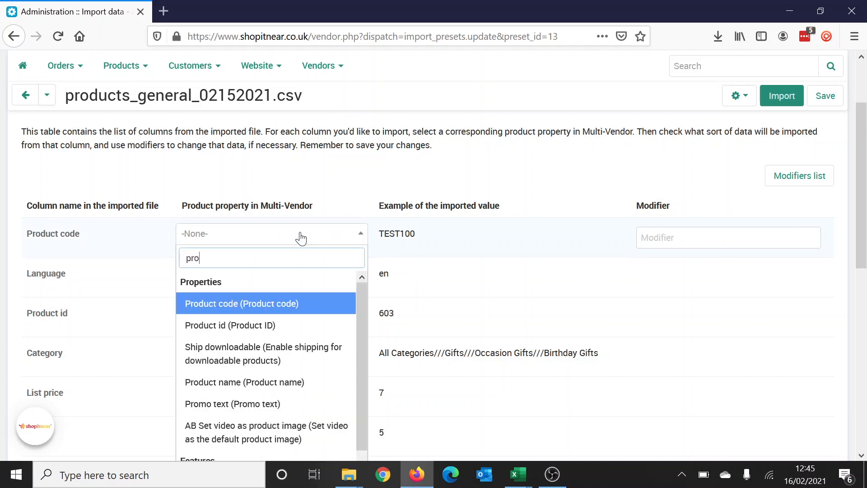
click(269, 307)
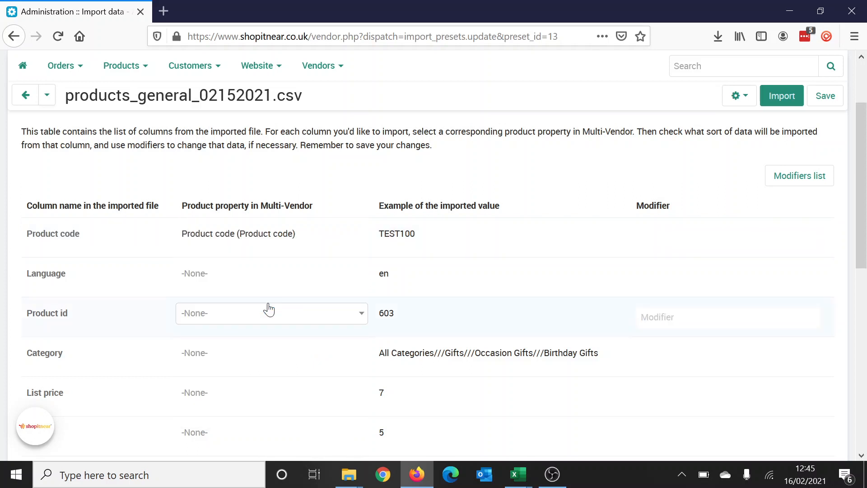
click(220, 277)
text(lan)
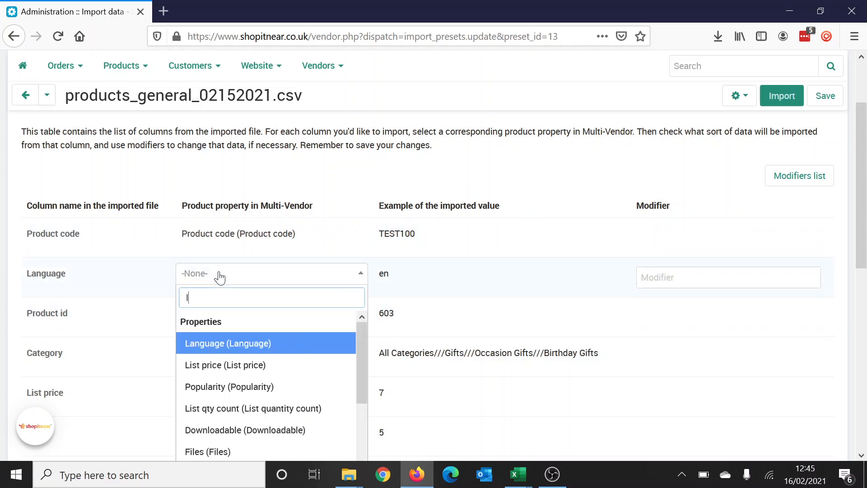
click(218, 346)
- Map the Product id column to the Product id property and the Category column to the Category property
click(242, 317)
text(pro)
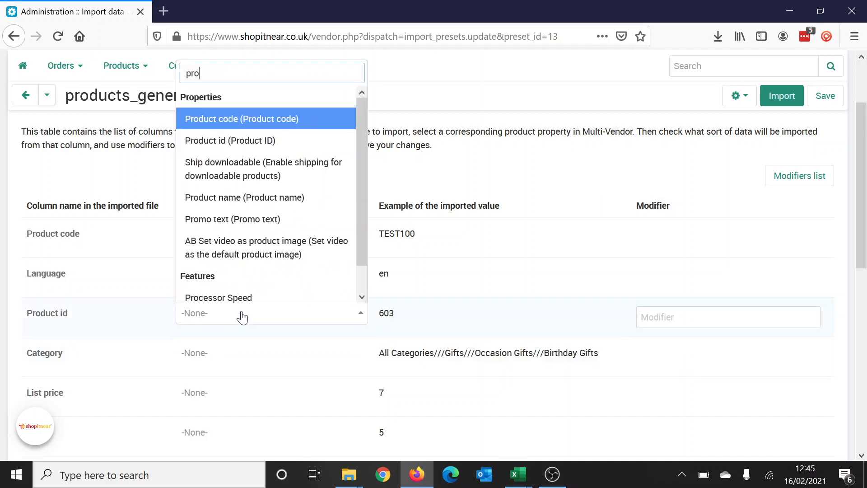
click(270, 144)
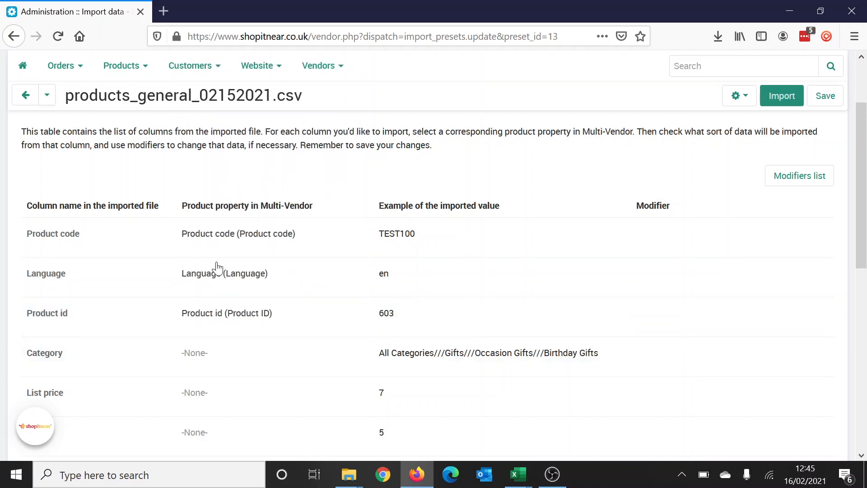
click(214, 358)
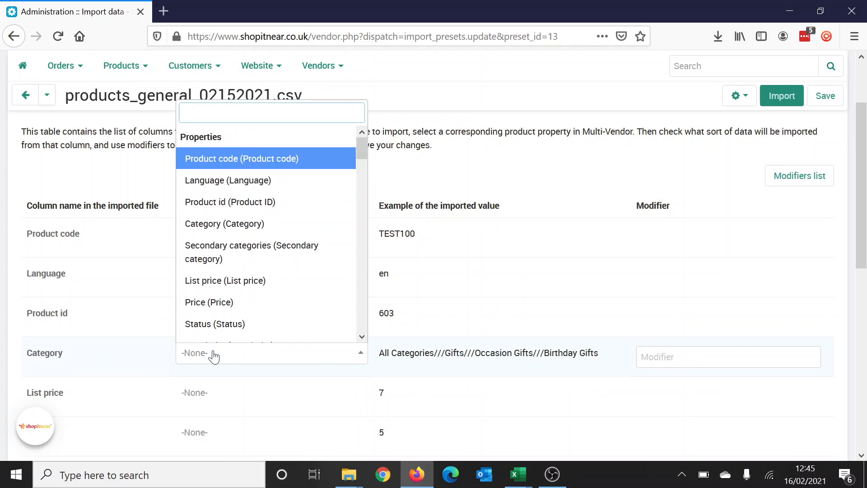
click(276, 225)
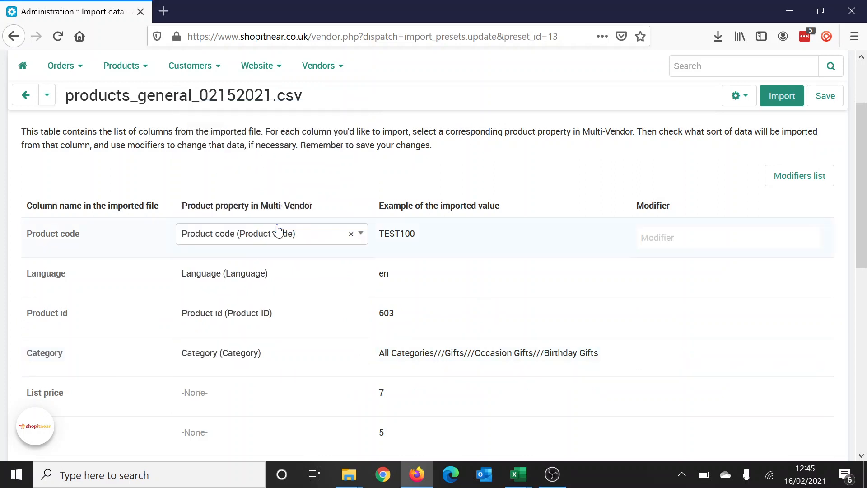
- Map the List price column to the List price property and the Price column to the Price property
click(235, 398)
drag(863, 226, 862, 285)
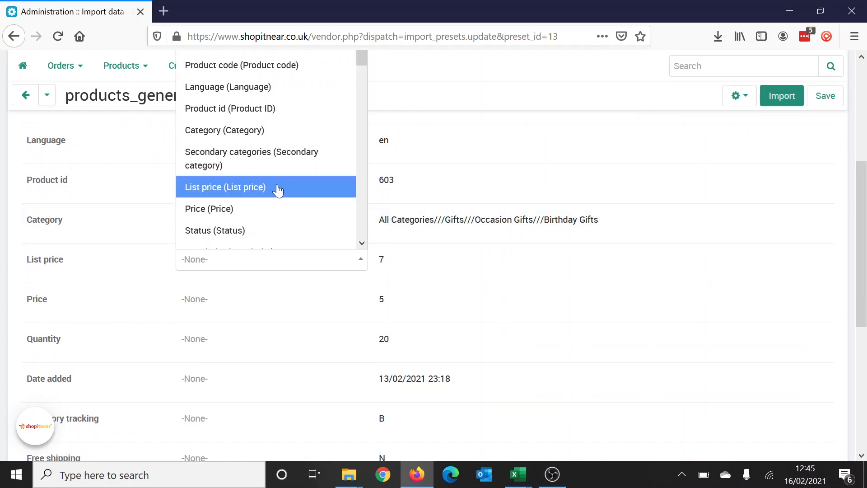
click(279, 188)
click(245, 303)
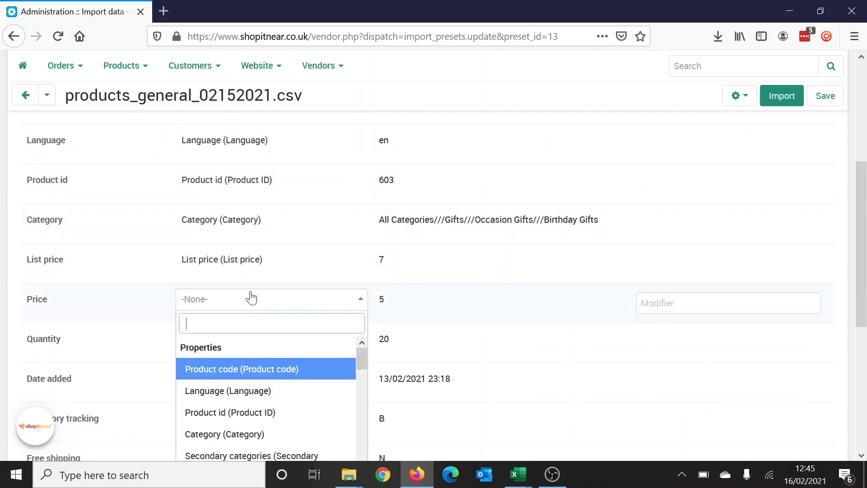
text(pr)
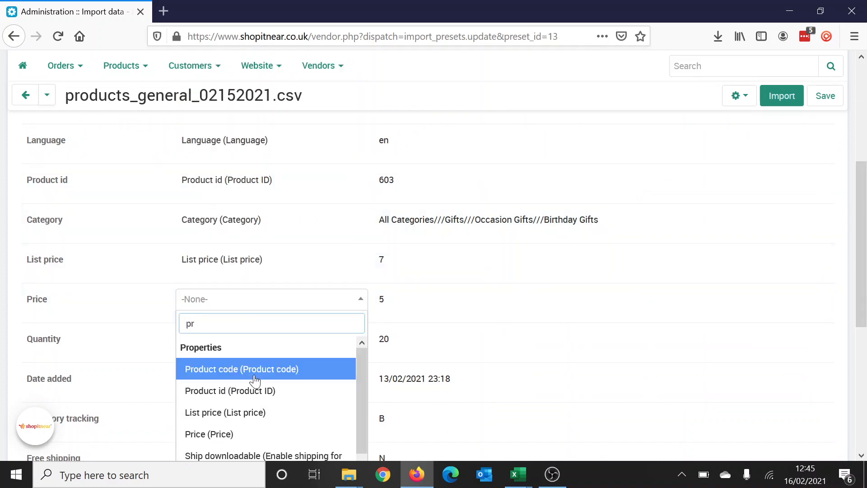
click(232, 437)
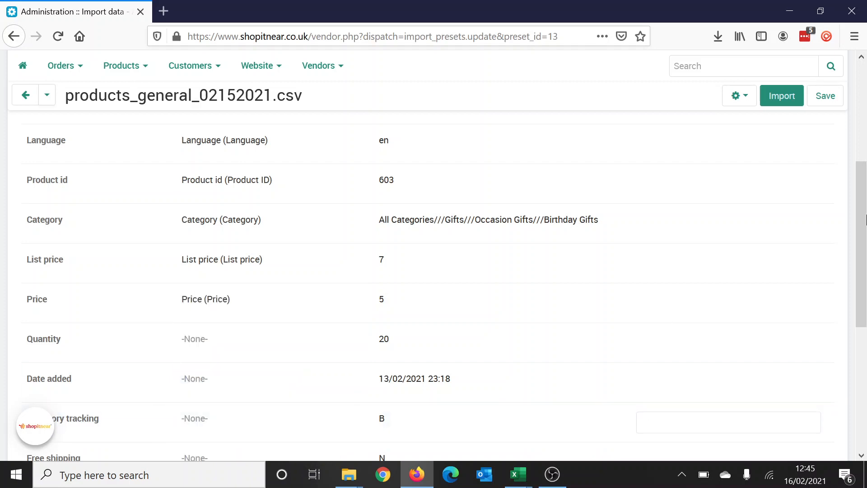
- Map the Quantity column to the Quantity property and the Date added column to the Date added property
scroll(742, 321, down, 5)
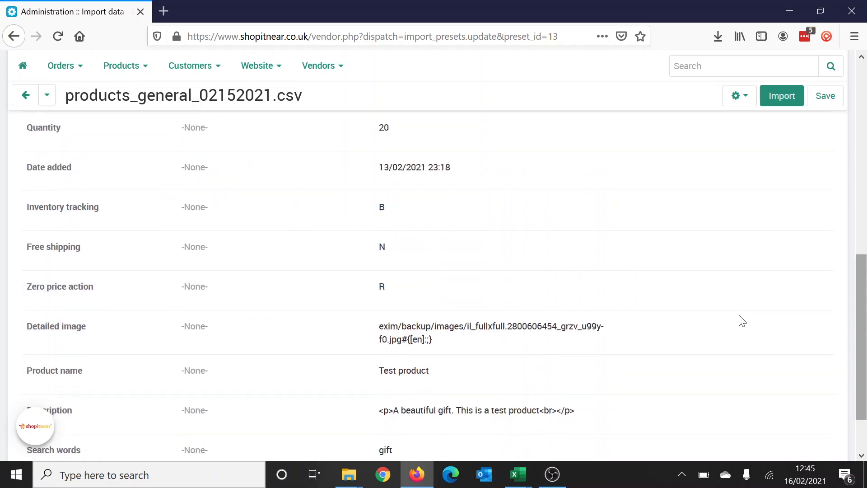
click(203, 134)
text(qua)
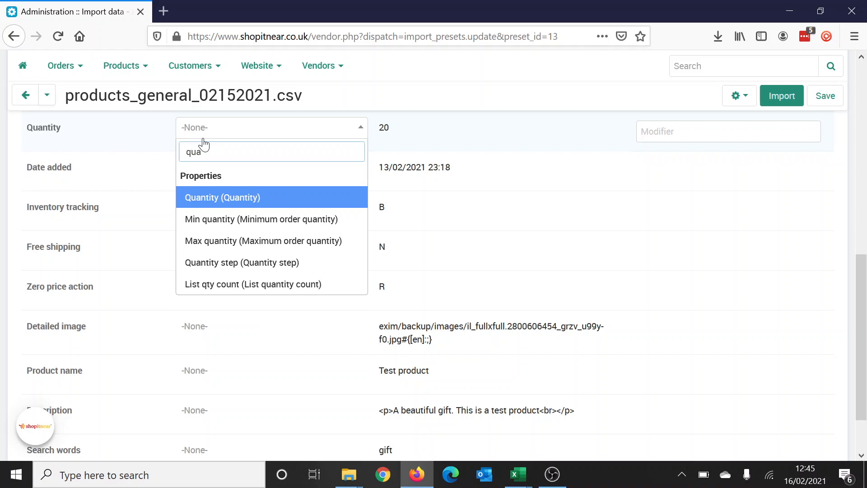
click(208, 198)
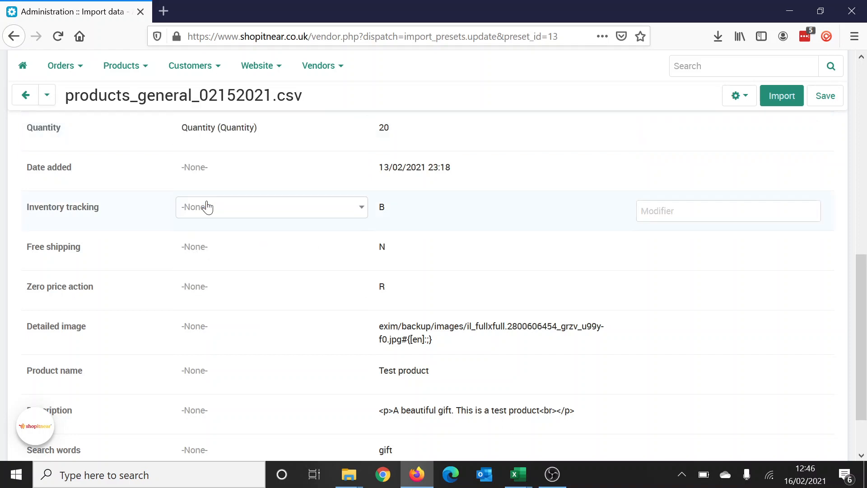
click(239, 173)
text(da)
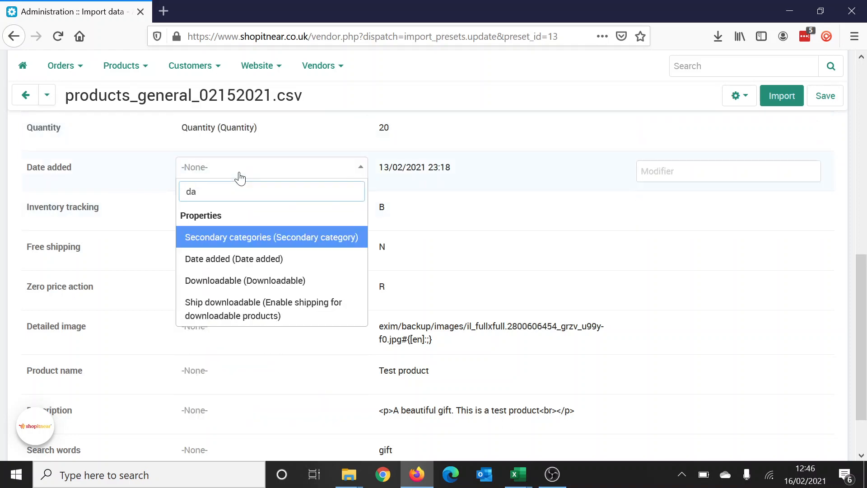
click(221, 259)
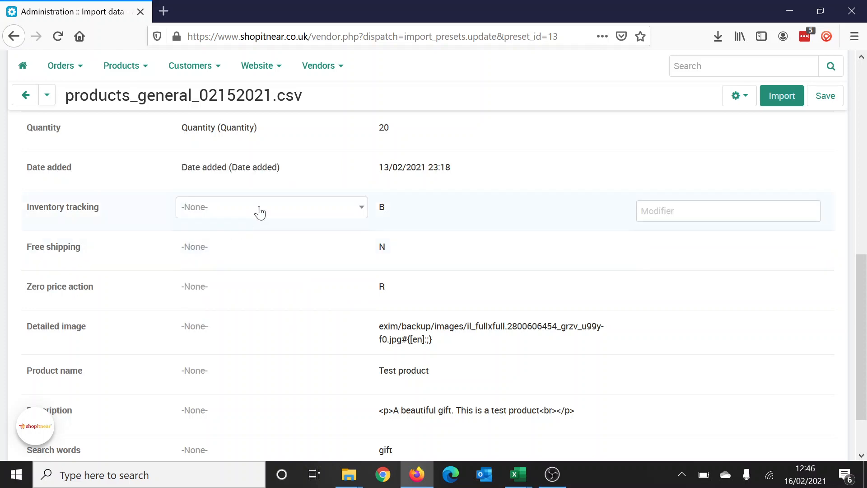
- Map the Inventory tracking column to Inventory tracking (Inventory) and the Free shipping column to the Free shipping property
click(260, 212)
text(inv)
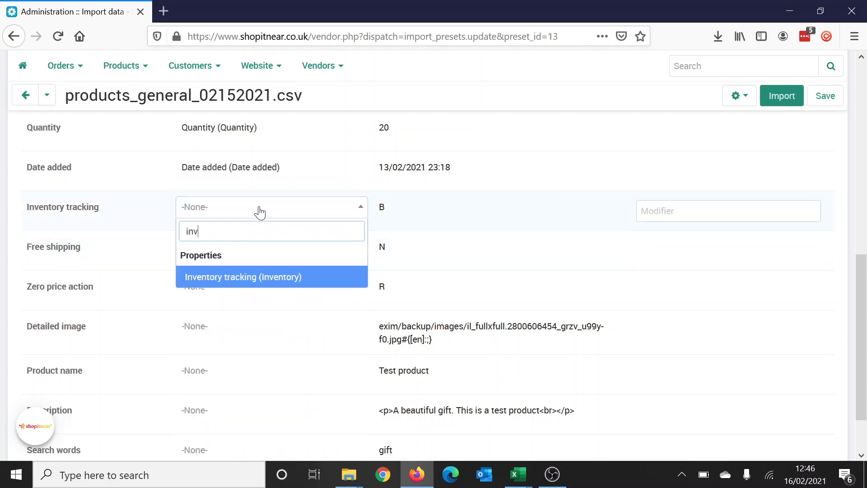
click(238, 278)
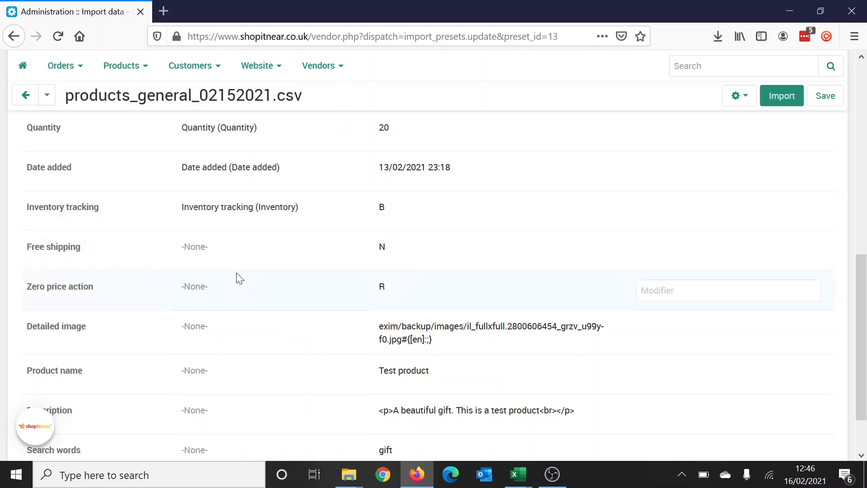
click(257, 248)
text(free)
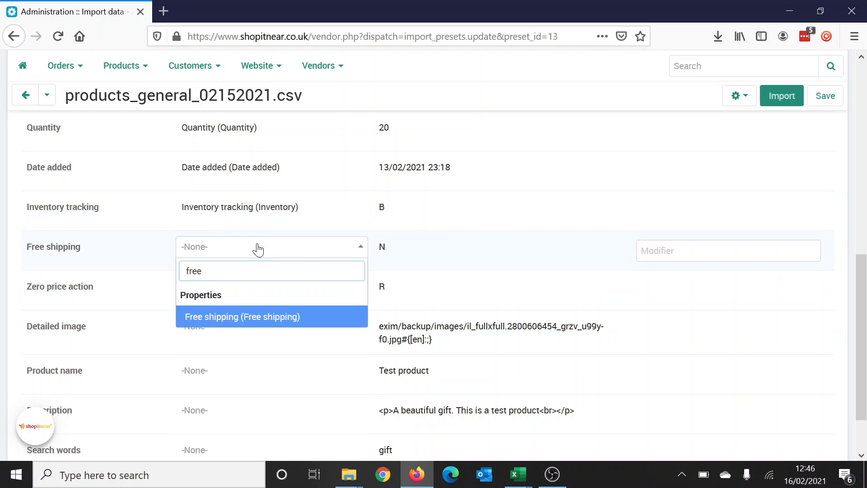
click(234, 320)
- Map the Zero price action column to Zero price action and the Detailed image column to Detailed image (Deprecated)
click(260, 294)
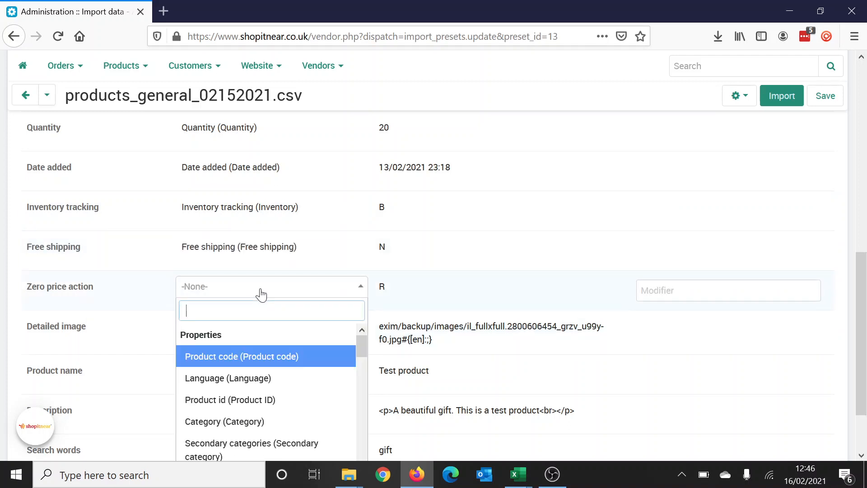
text(zer)
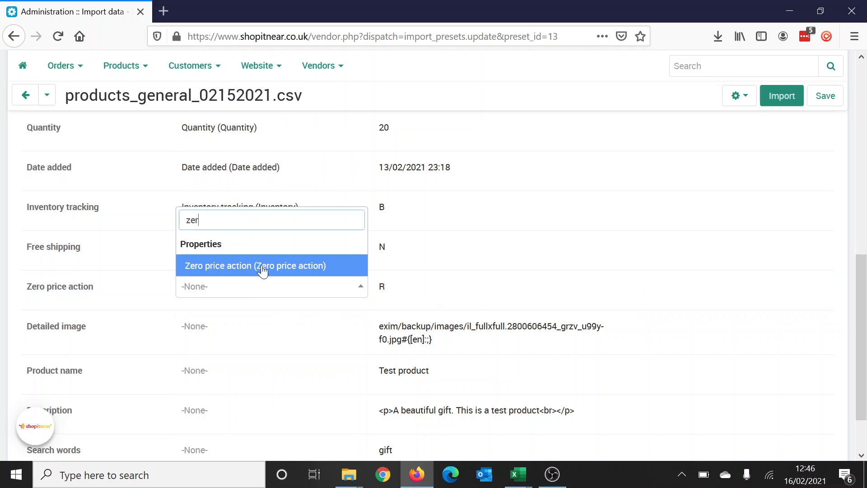
click(262, 270)
click(234, 325)
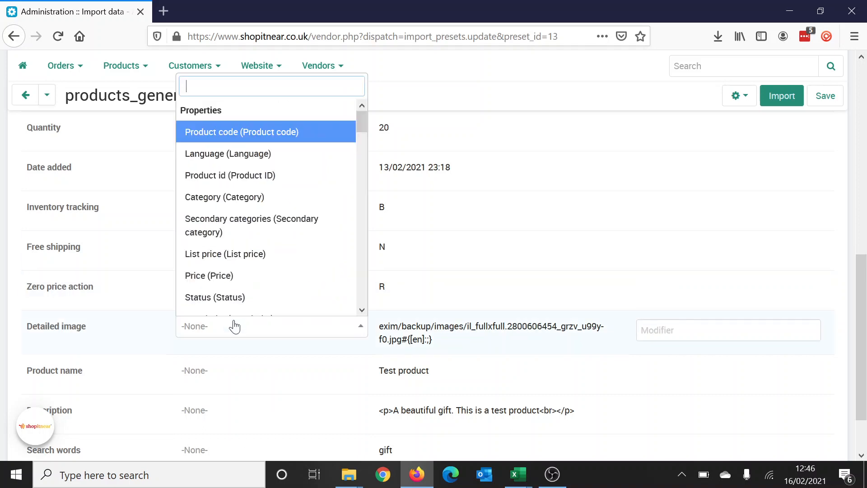
text(det)
click(284, 301)
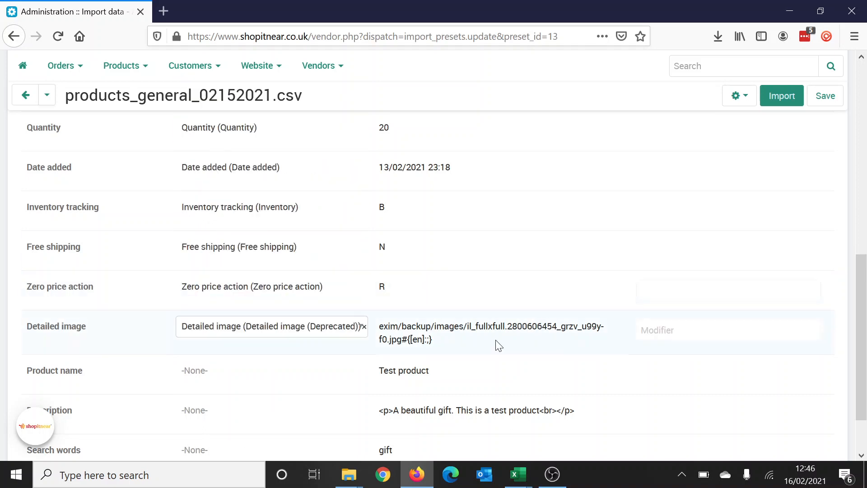
- Map the Product name column to the Product name property and the Description column to the Description property
scroll(499, 346, down, 2)
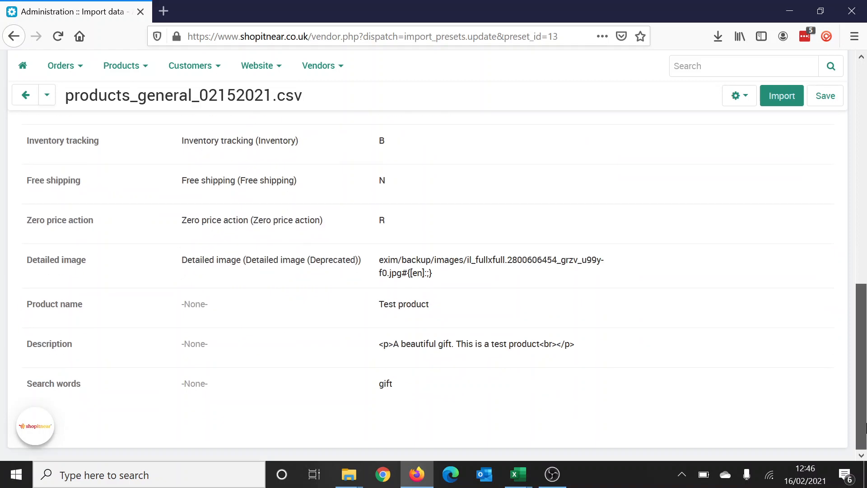
click(273, 311)
text(pro)
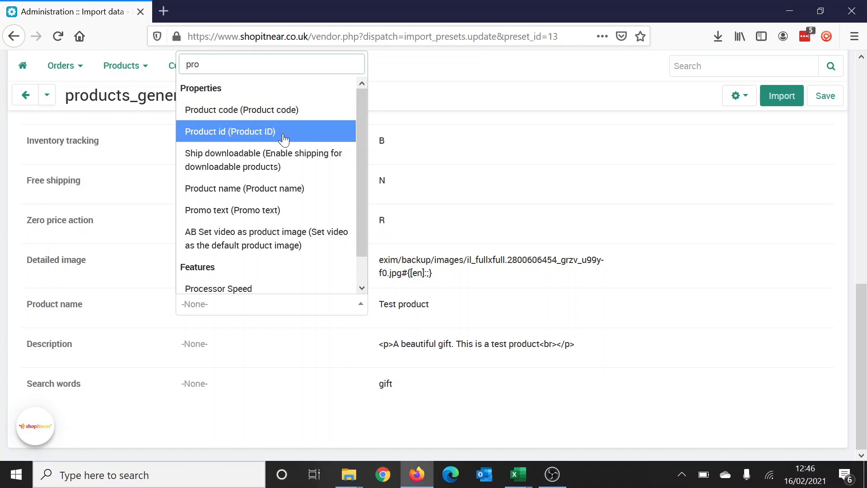
click(265, 188)
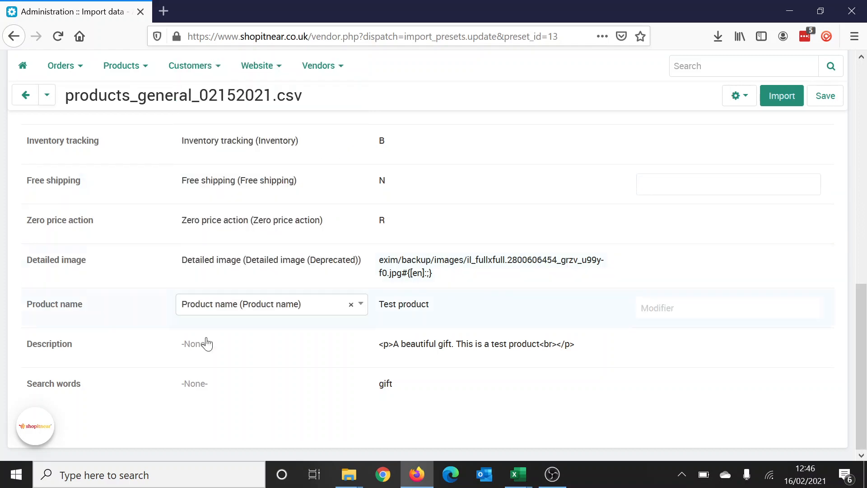
click(209, 350)
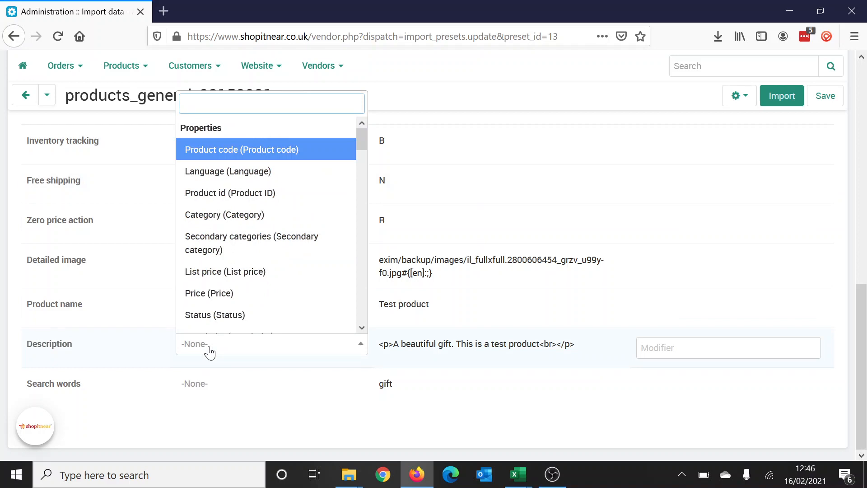
text(des)
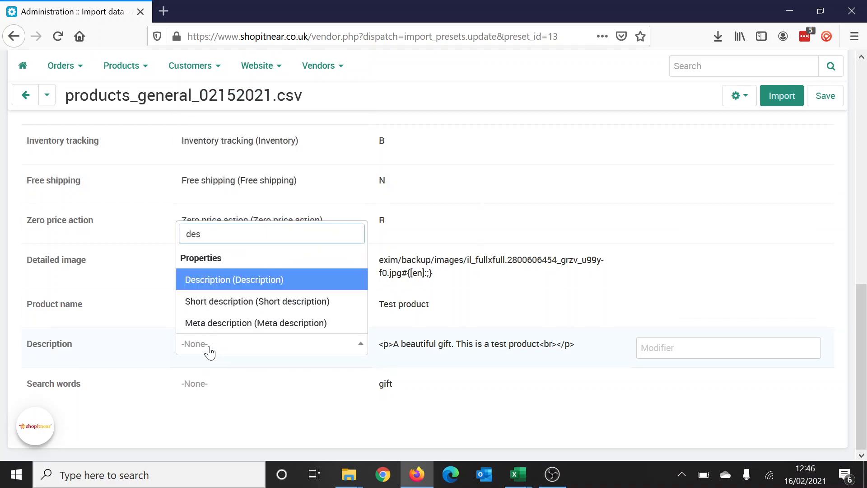
click(252, 285)
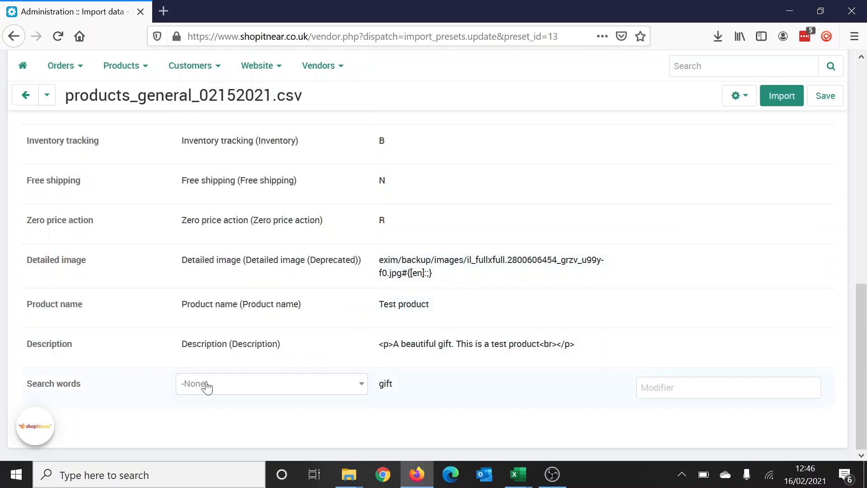
- Map the Search words column to the Search words property
click(207, 385)
text(se)
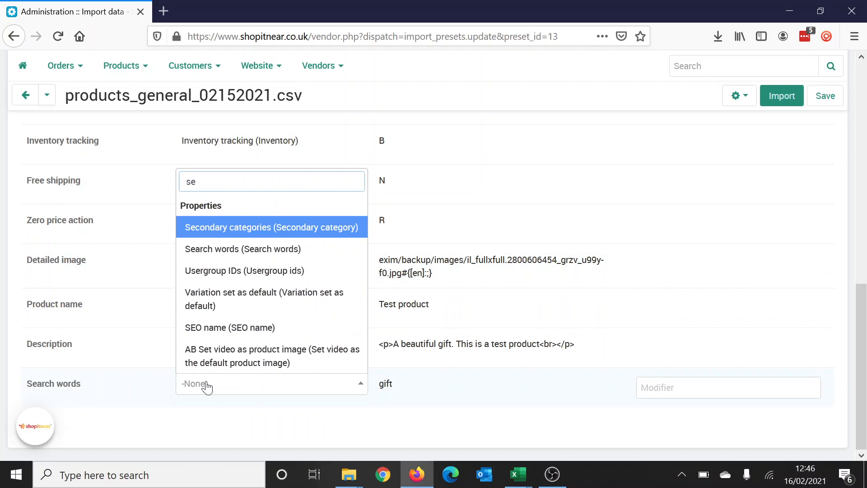
click(286, 251)
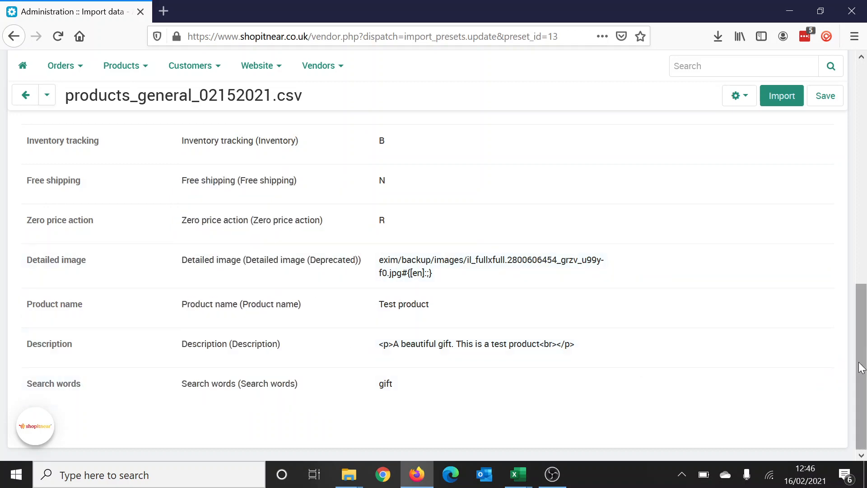
- Run the import of products_general_02152021.csv with the finished mapping and open the store's products list
drag(861, 361, 861, 186)
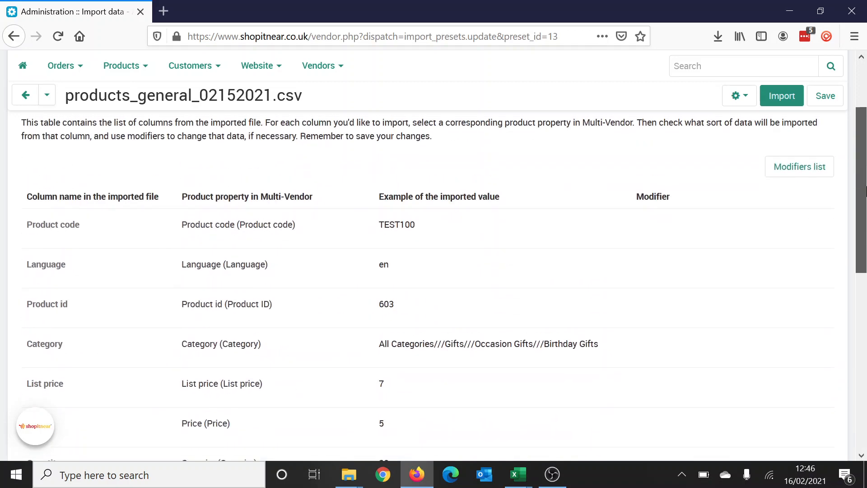
click(783, 98)
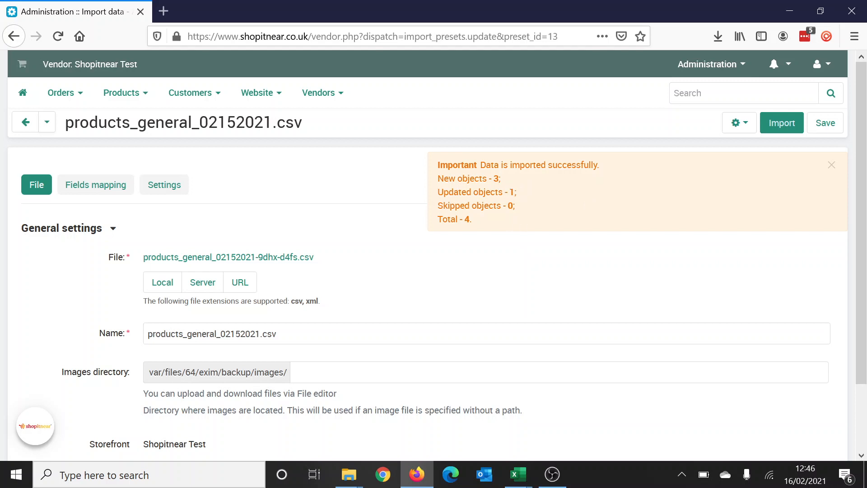
mouse_move(131, 96)
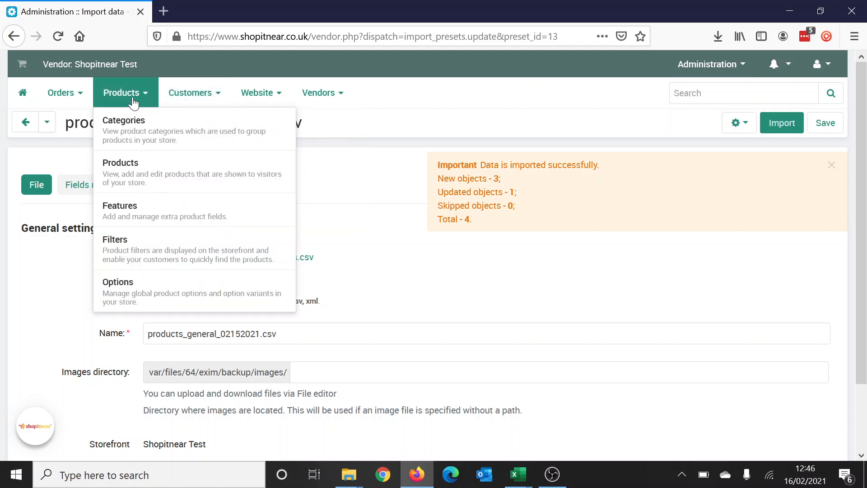
click(130, 170)
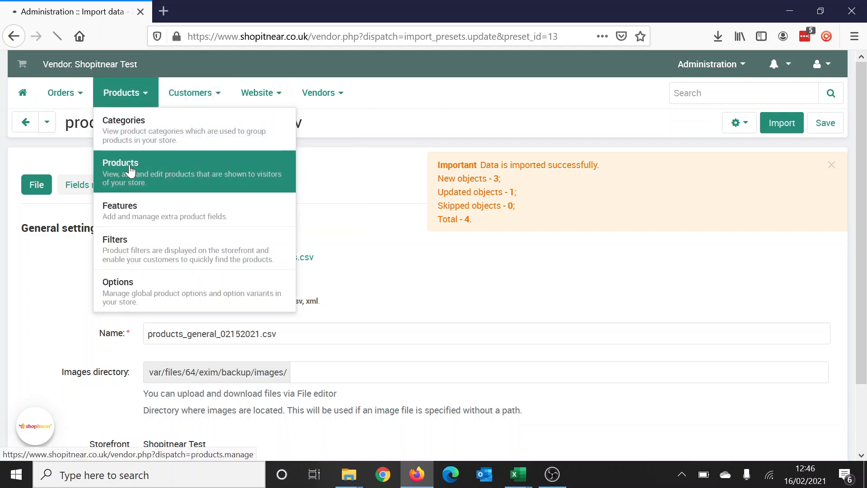